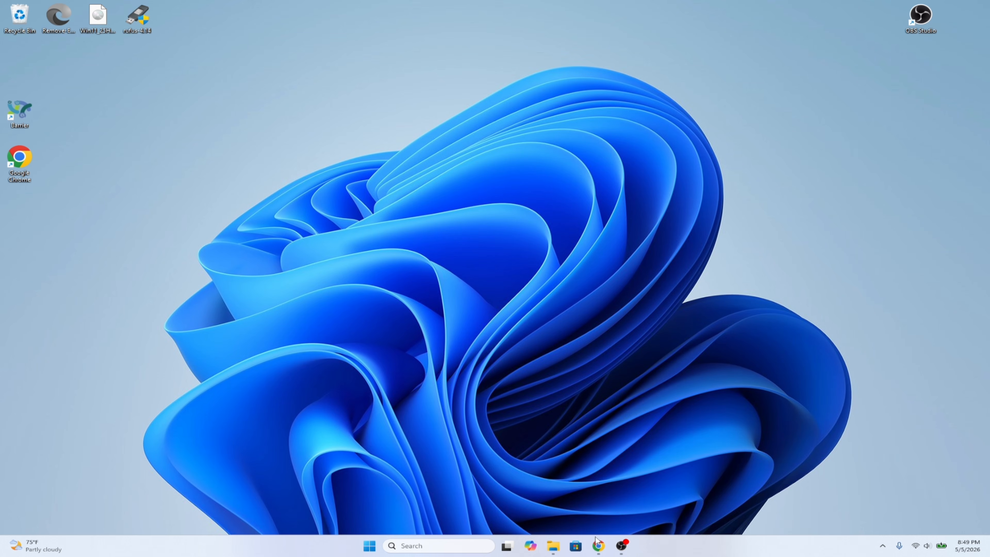
# Switch to Chrome and examine the Windows User Experience improvements in the Rufus 4.14 changelog
pyautogui.click(598, 545)
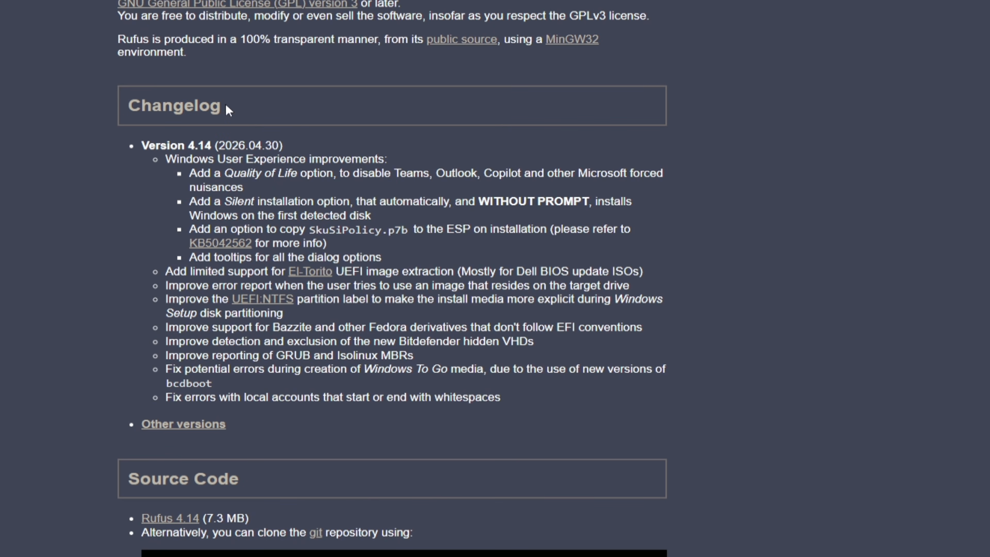
pyautogui.moveTo(209, 142); pyautogui.dragTo(279, 143)
pyautogui.moveTo(185, 165); pyautogui.dragTo(271, 175)
pyautogui.click(267, 177)
pyautogui.tripleClick(236, 187)
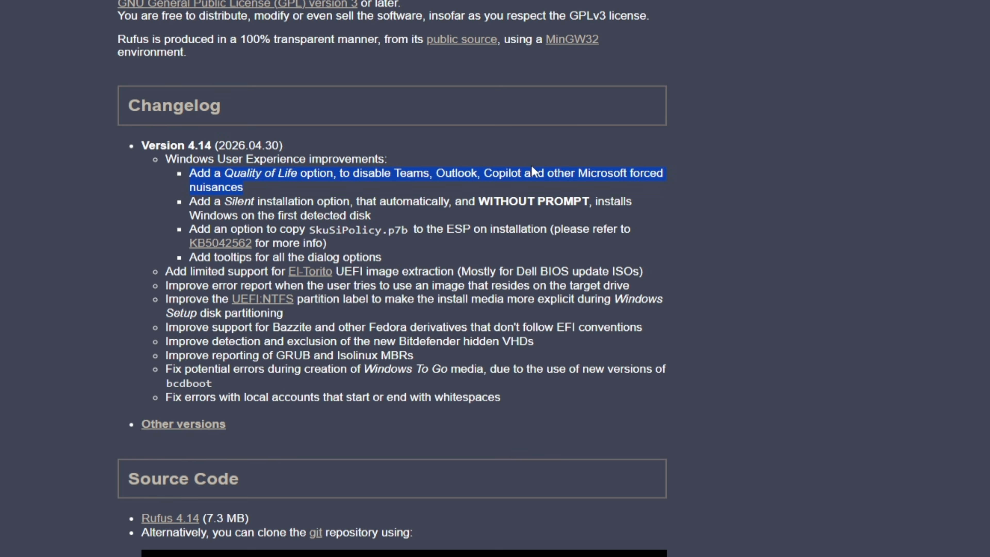
pyautogui.click(197, 191)
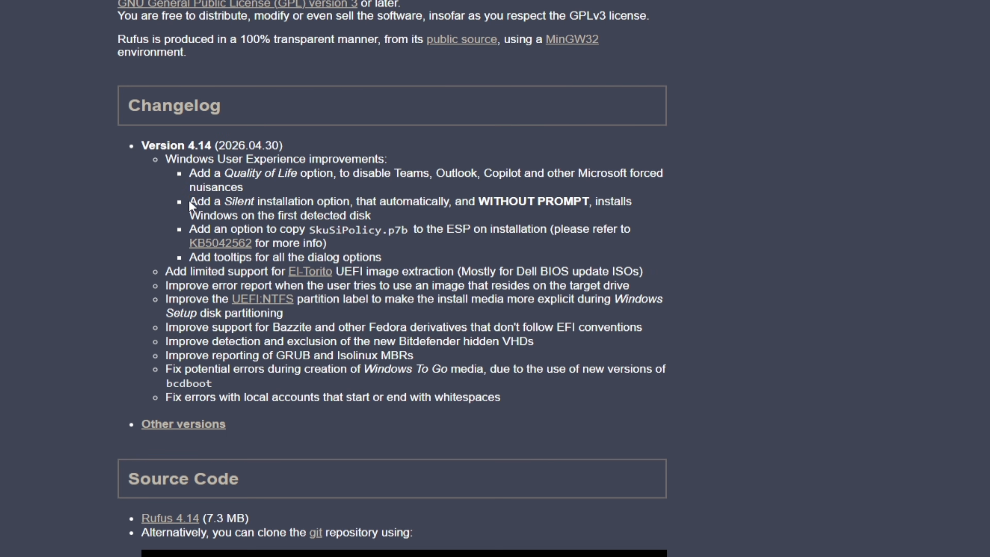
pyautogui.moveTo(188, 204); pyautogui.dragTo(393, 207)
pyautogui.moveTo(189, 230); pyautogui.dragTo(361, 243)
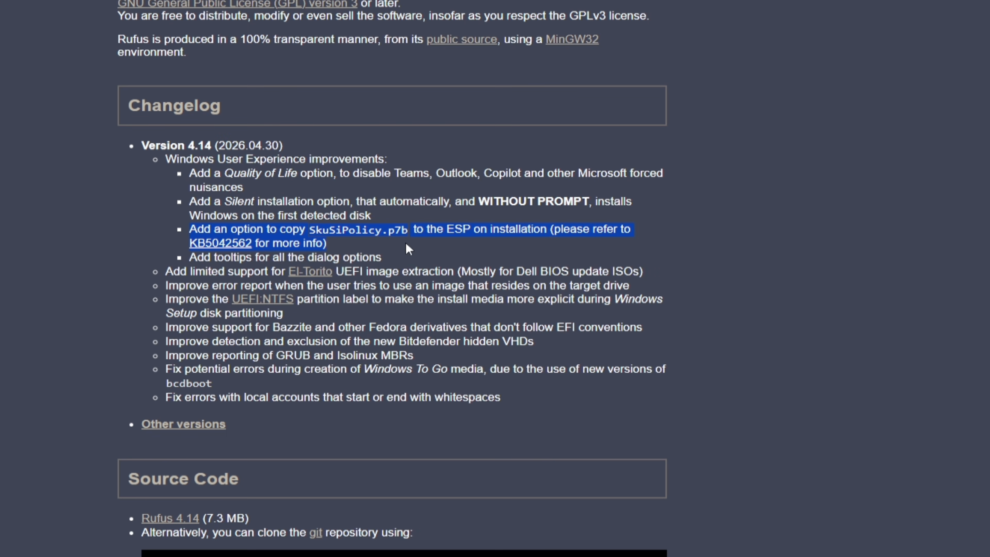
pyautogui.click(362, 241)
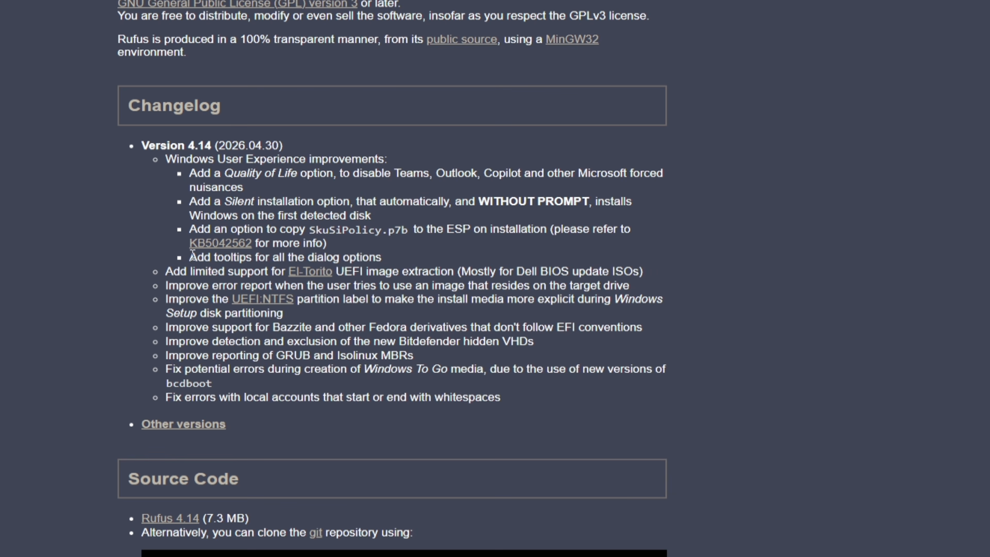
pyautogui.moveTo(190, 258); pyautogui.dragTo(400, 257)
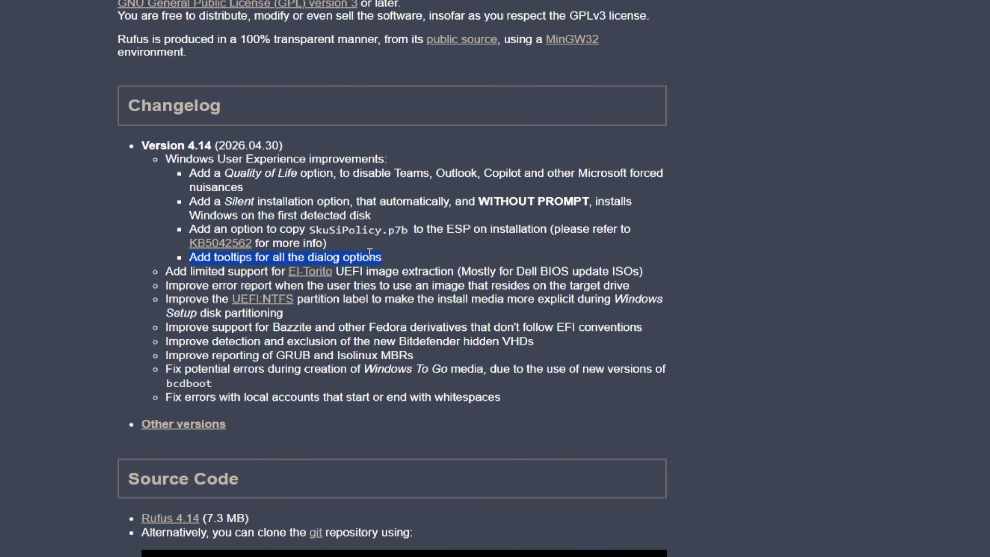
pyautogui.click(382, 253)
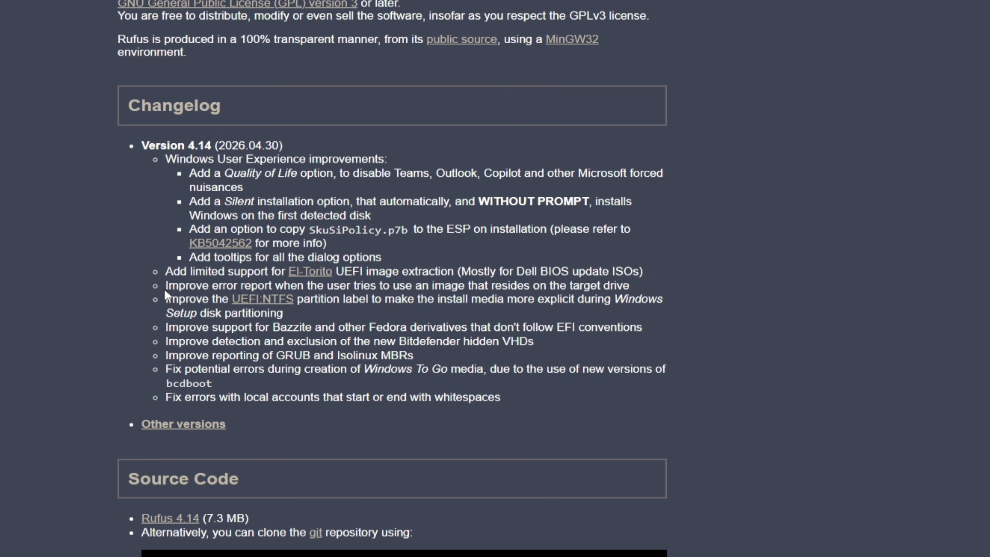
# Examine the remaining Rufus 4.14 changelog entries, from the UEFI:NTFS partition label through the error fixes
pyautogui.moveTo(163, 297); pyautogui.dragTo(424, 312)
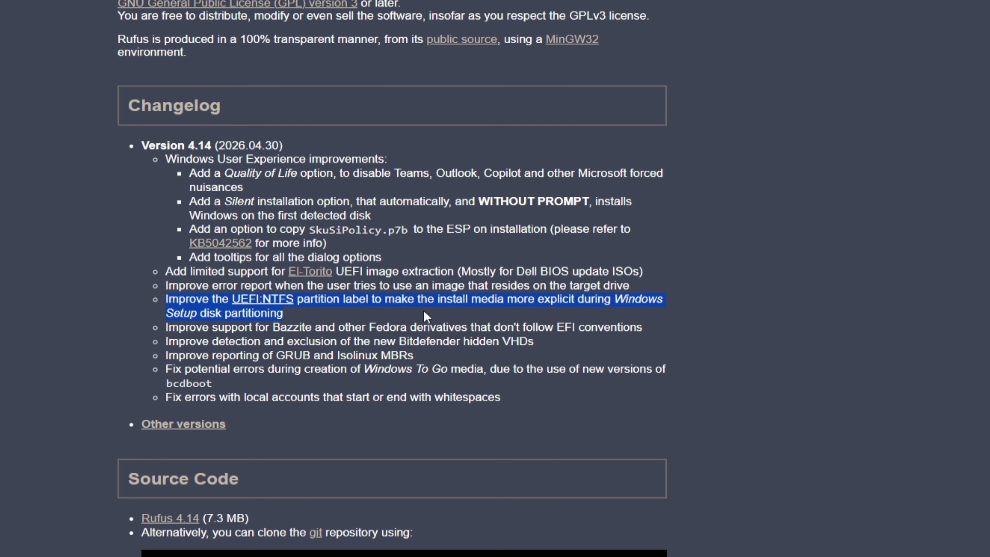
pyautogui.click(276, 328)
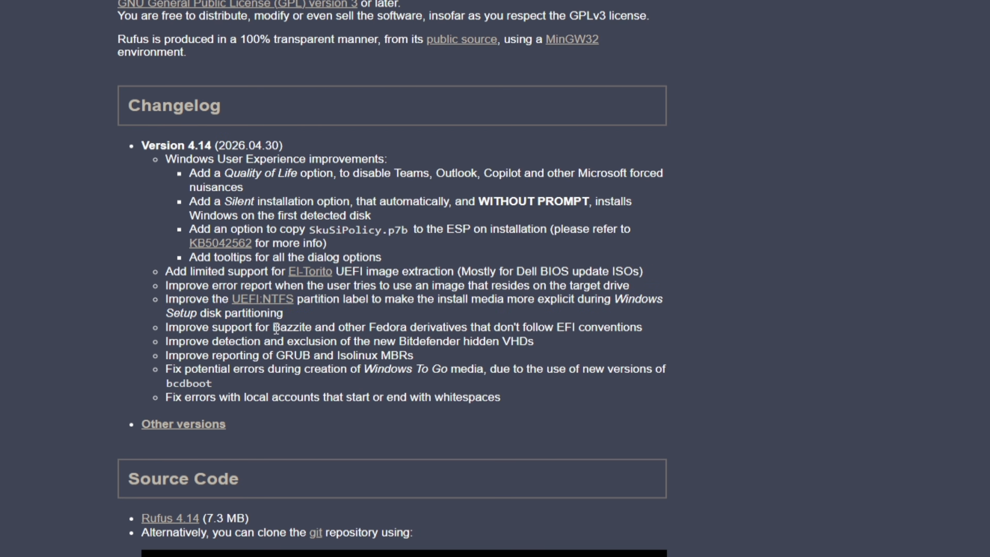
pyautogui.moveTo(276, 328); pyautogui.dragTo(410, 327)
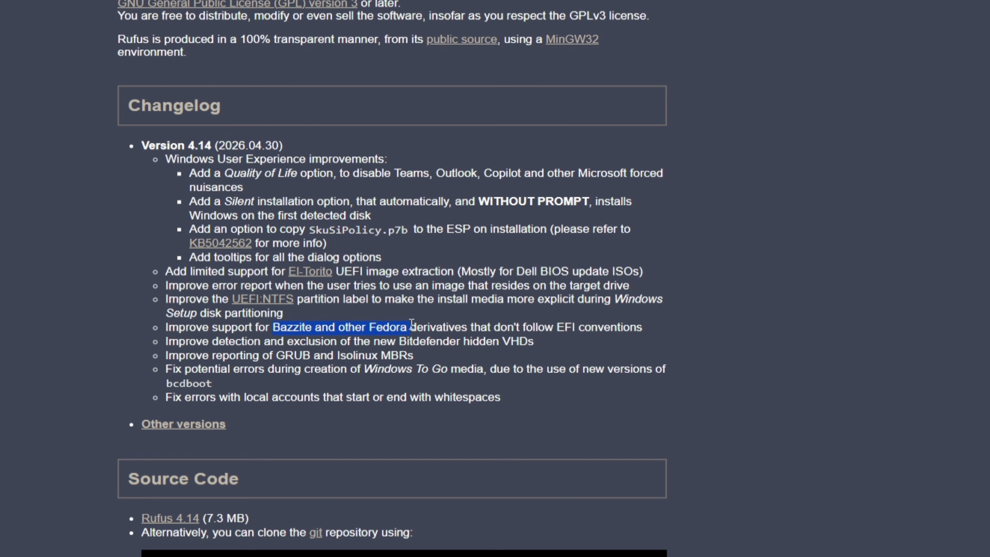
pyautogui.click(529, 328)
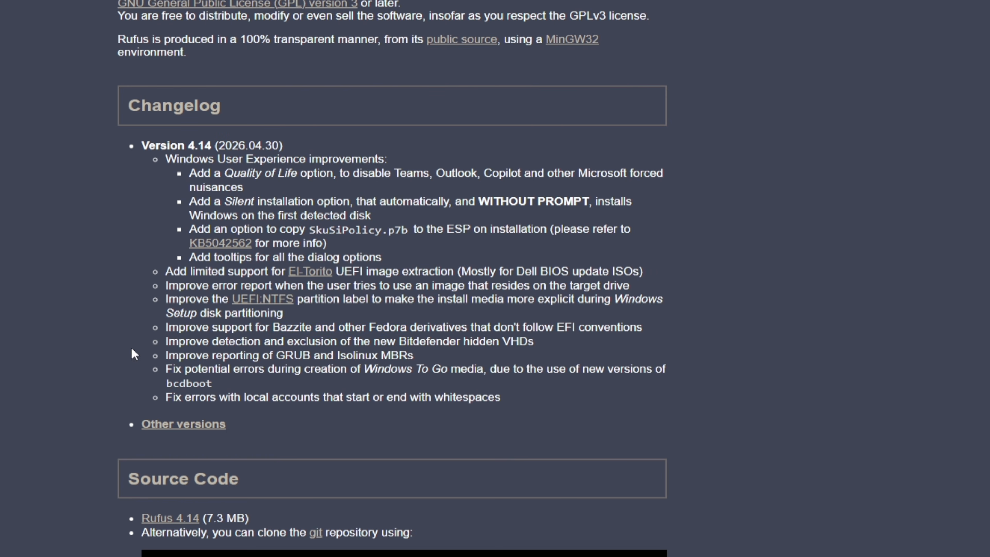
pyautogui.moveTo(163, 341); pyautogui.dragTo(551, 343)
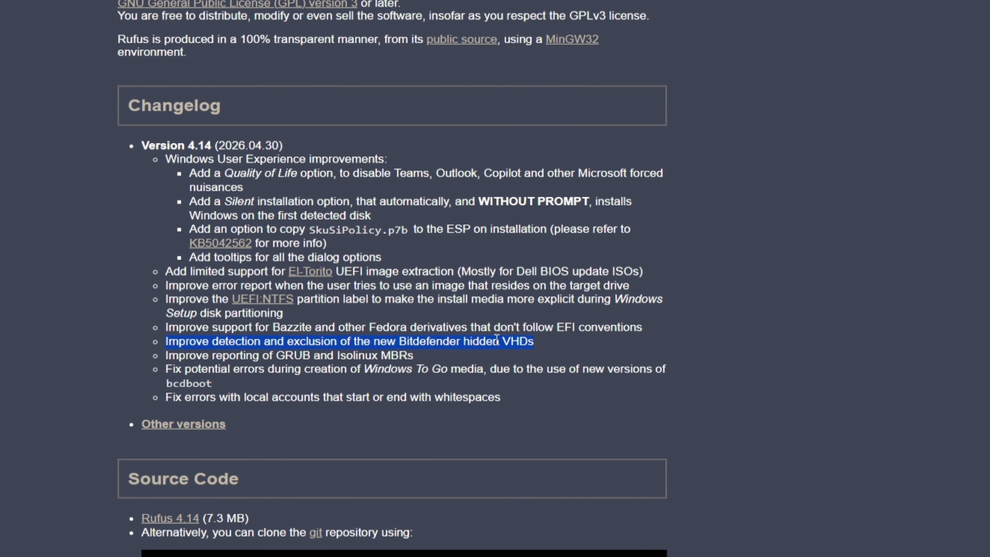
pyautogui.click(539, 336)
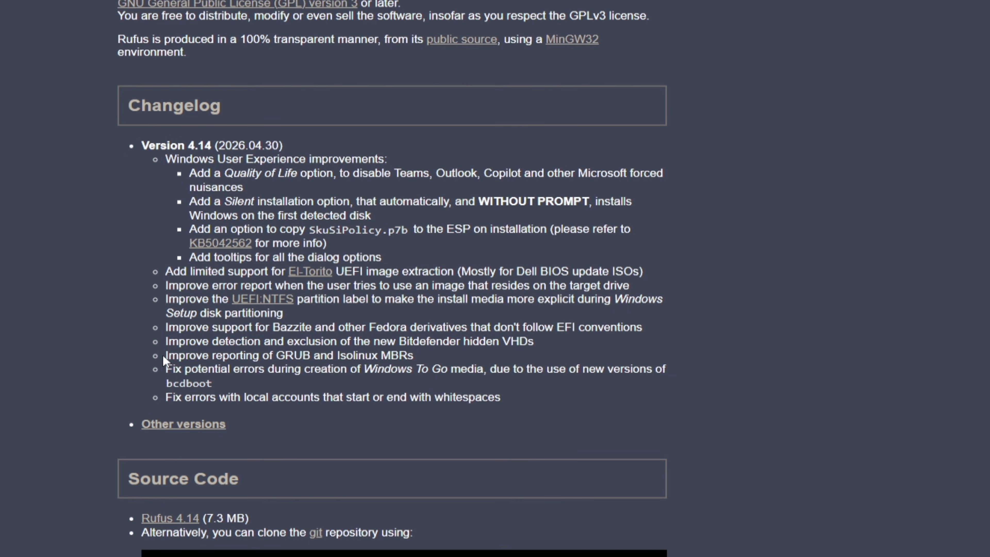
pyautogui.moveTo(162, 354); pyautogui.dragTo(437, 353)
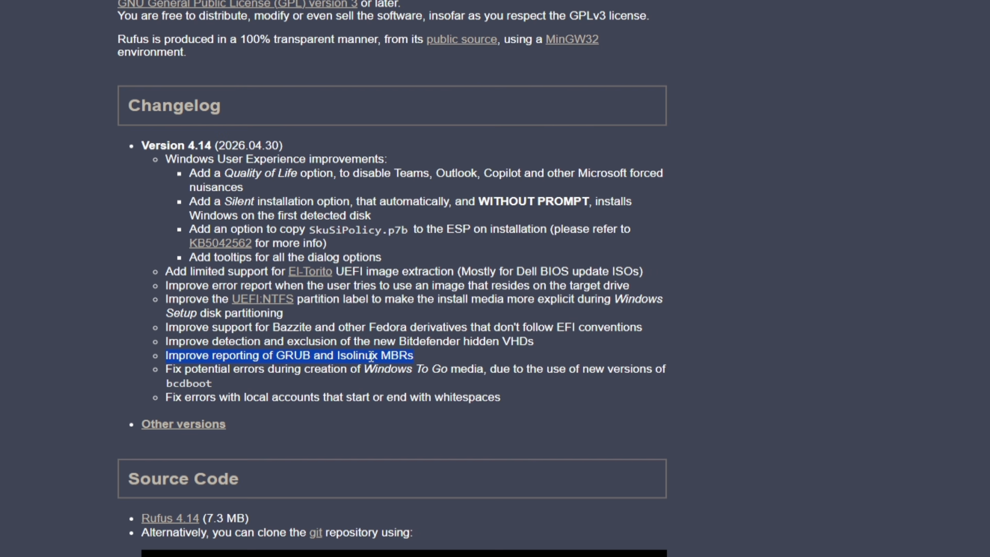
pyautogui.click(418, 351)
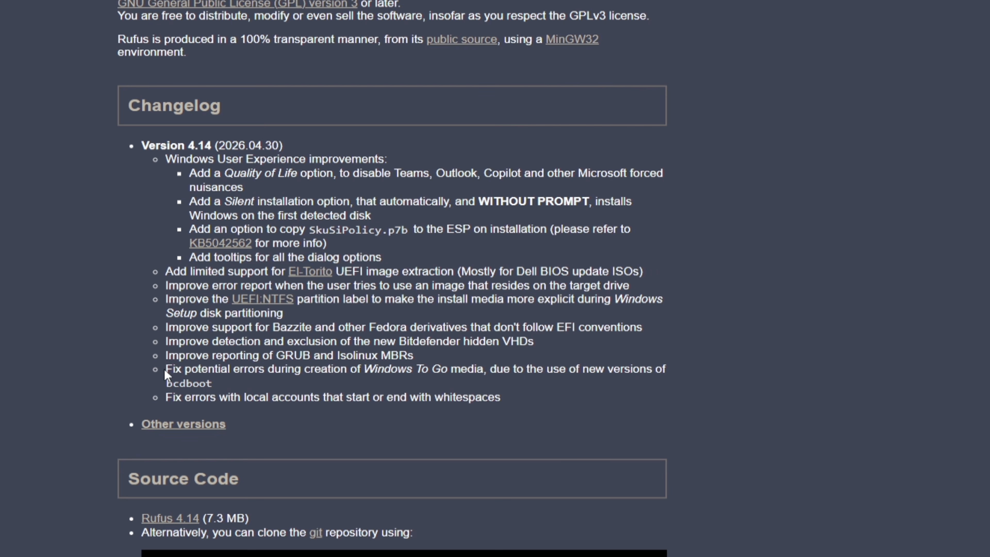
pyautogui.moveTo(165, 369); pyautogui.dragTo(206, 369)
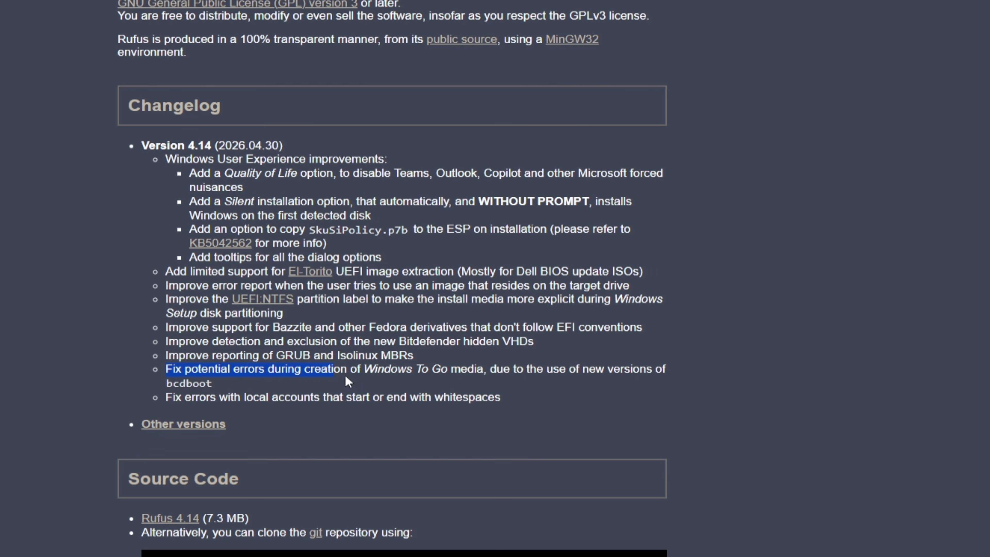
pyautogui.moveTo(345, 376); pyautogui.dragTo(321, 406)
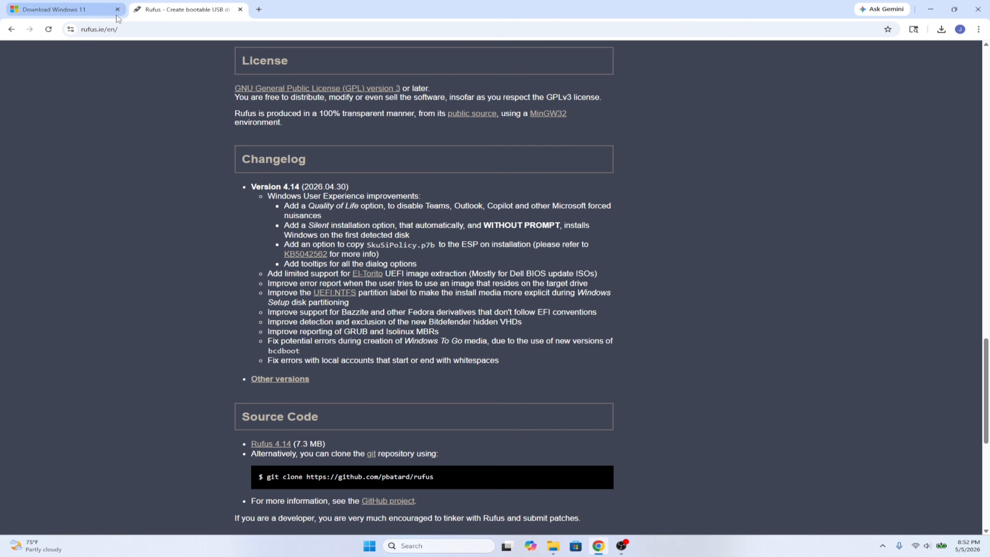
# Download rufus-4.14.exe, the standard Windows x64 release, from the Rufus website
pyautogui.scroll(20, 204, 206)
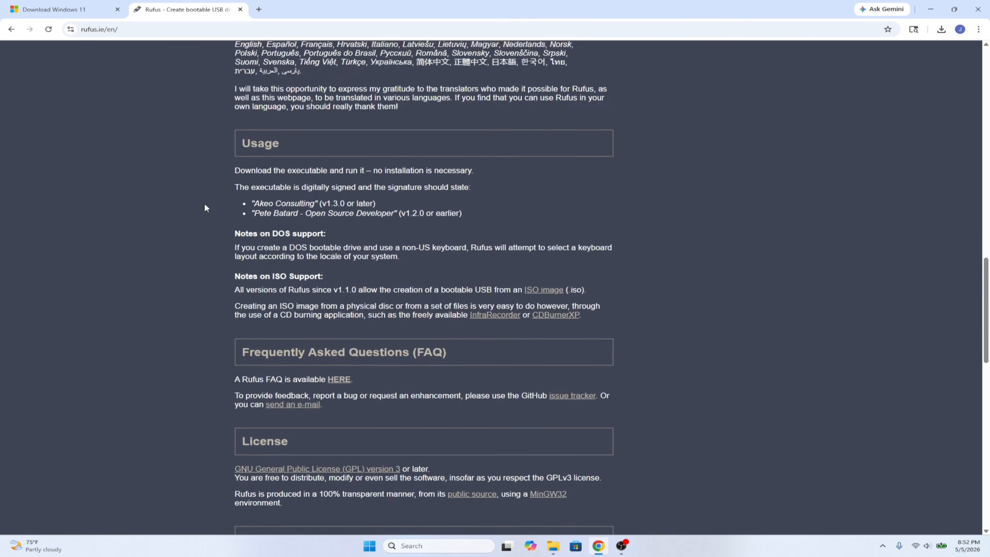
pyautogui.scroll(8, 205, 208)
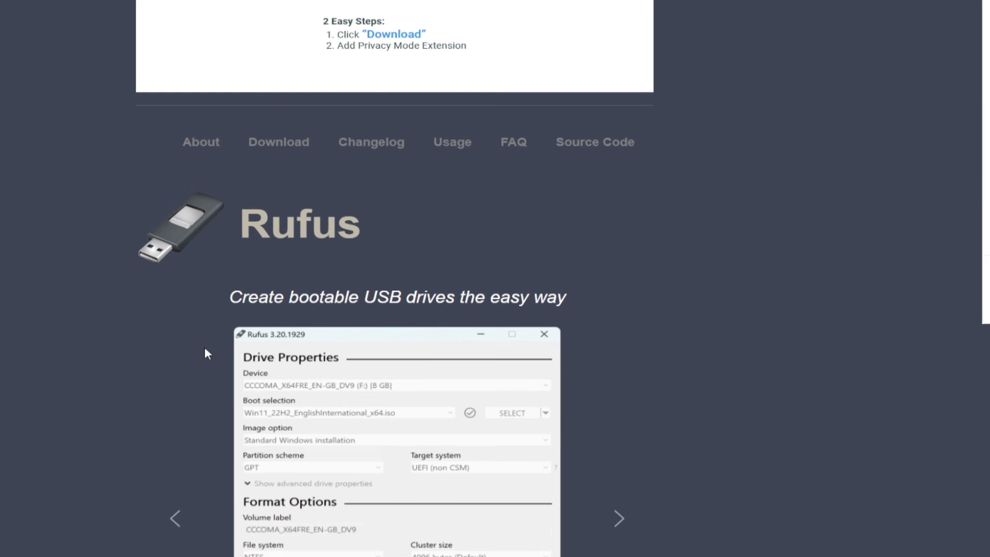
pyautogui.scroll(-15, 207, 353)
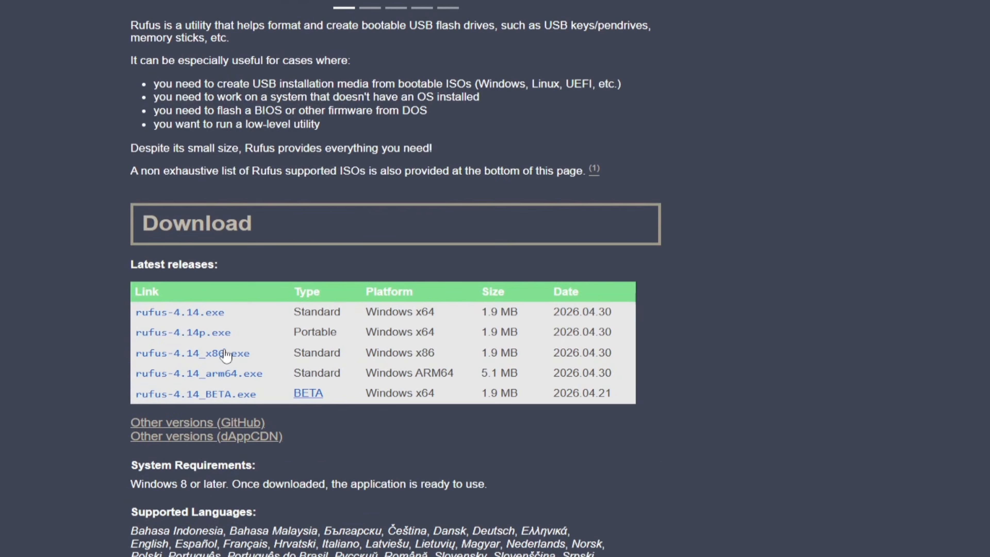
pyautogui.click(179, 314)
pyautogui.moveTo(480, 312); pyautogui.dragTo(522, 313)
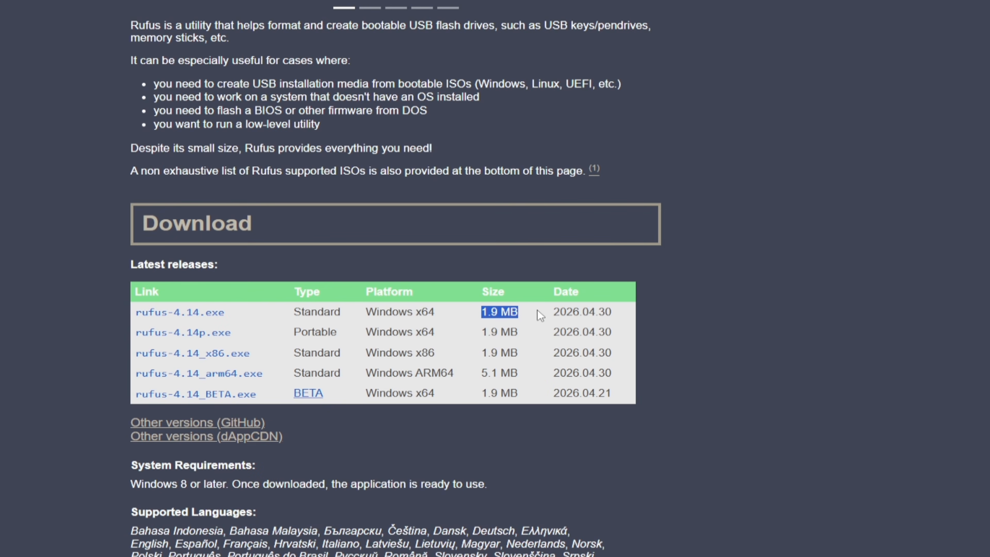
pyautogui.click(615, 310)
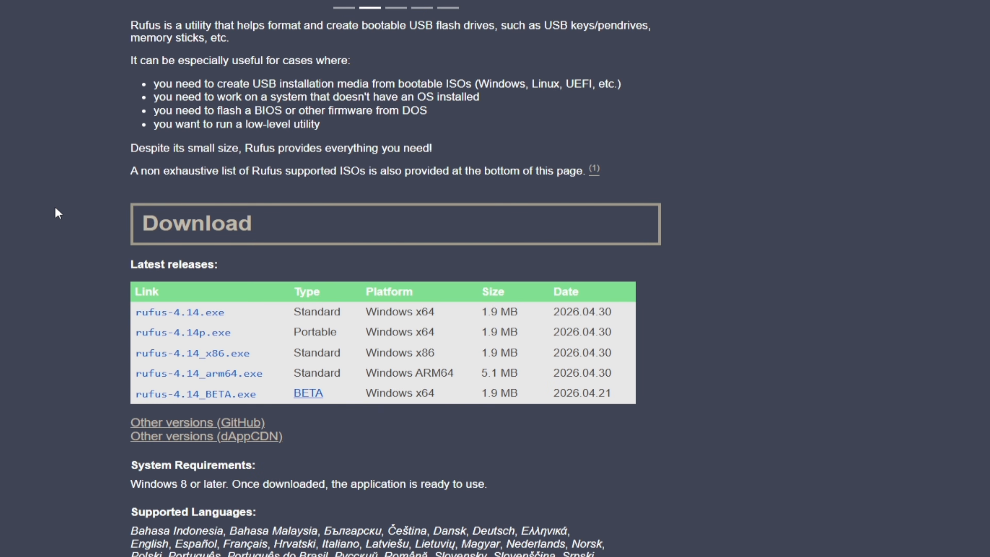
pyautogui.scroll(-2, 55, 209)
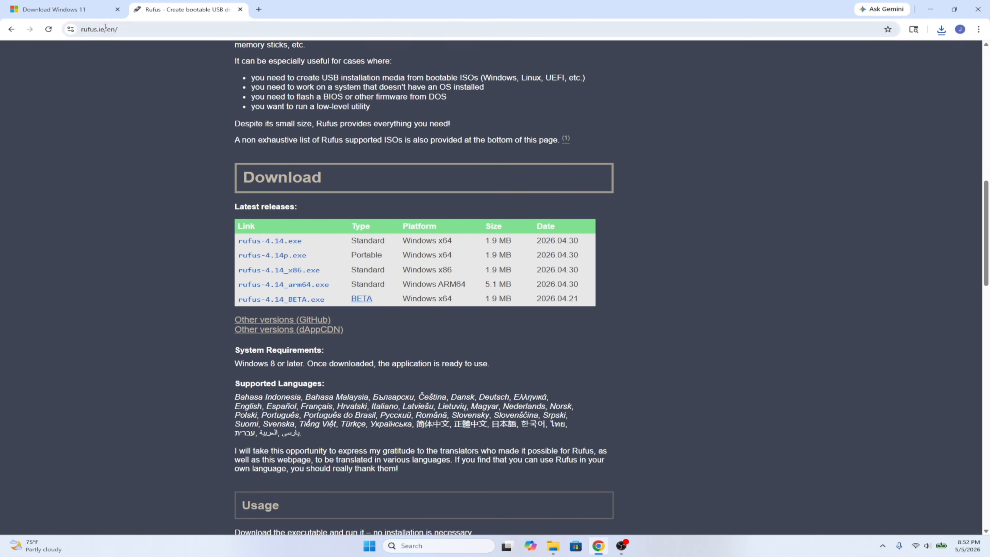
# Switch to Microsoft's Download Windows 11 page and check its web address and heading
pyautogui.click(61, 11)
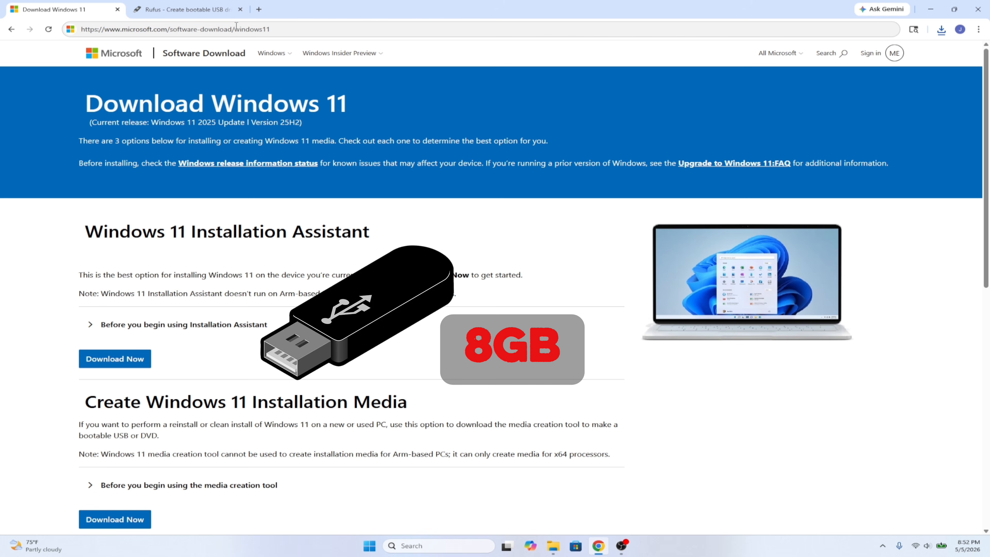
pyautogui.moveTo(289, 28); pyautogui.dragTo(71, 38)
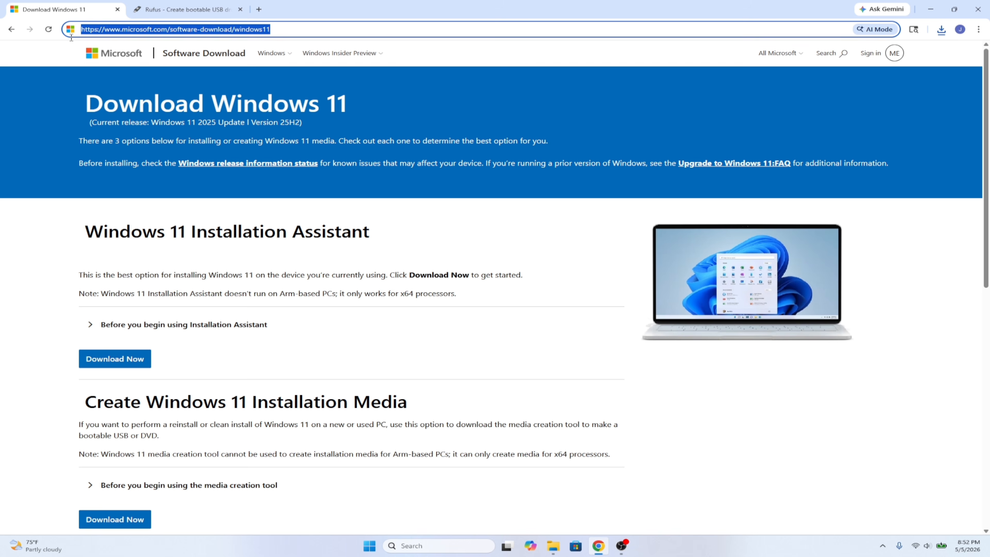
pyautogui.click(79, 217)
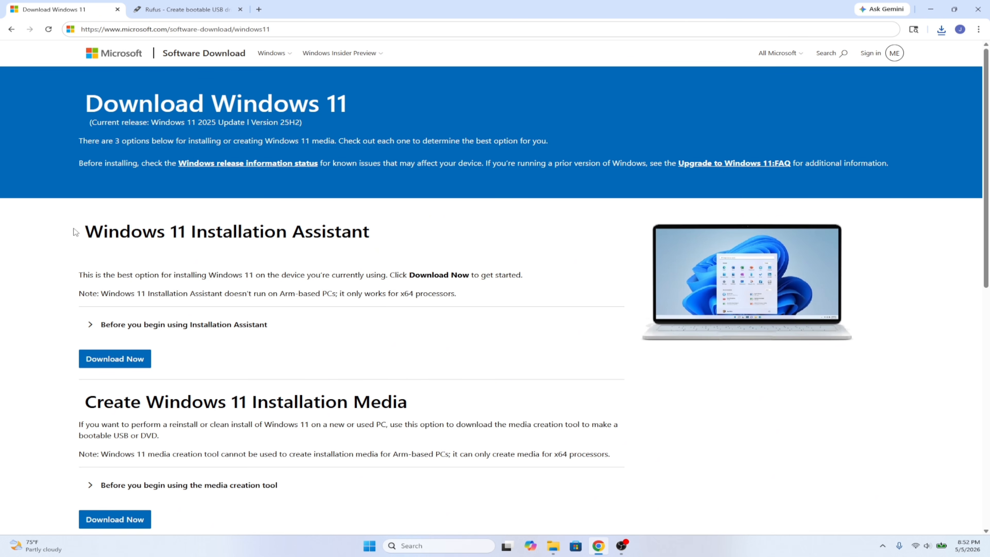
pyautogui.moveTo(91, 99); pyautogui.dragTo(346, 100)
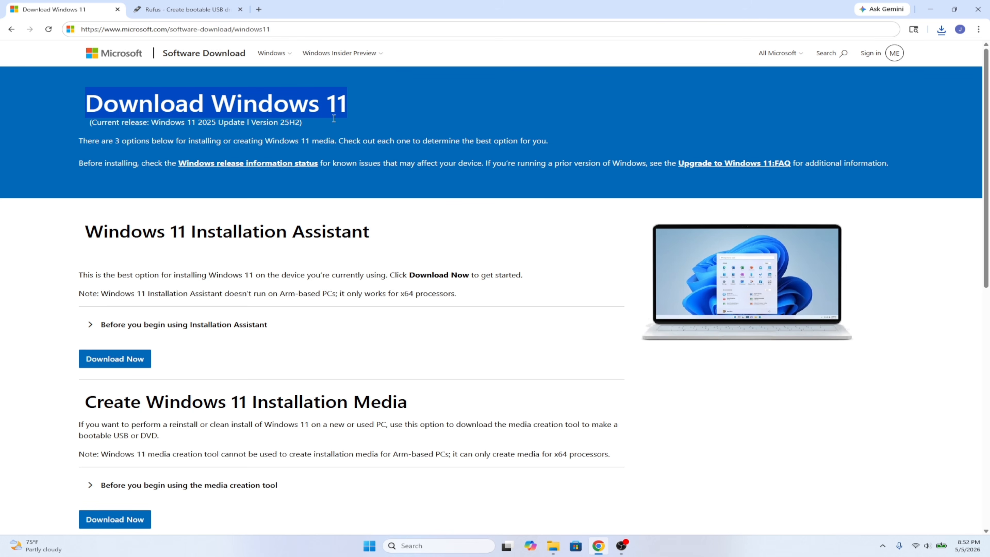
pyautogui.click(320, 136)
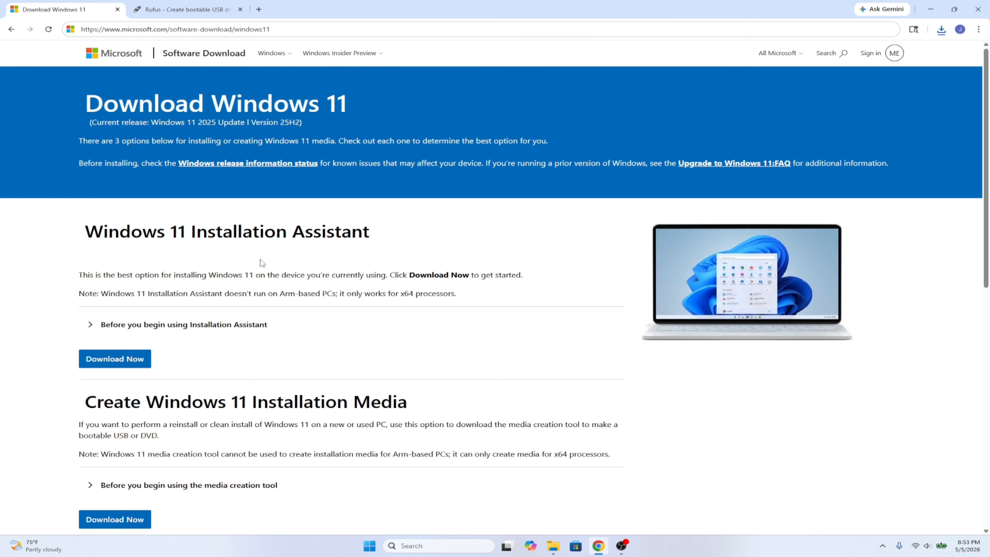
# Find the Windows 11 Disk Image (ISO) section for x64 devices and confirm Windows 11 (multi-edition ISO for x64 devices) as the download
pyautogui.scroll(-3, 262, 263)
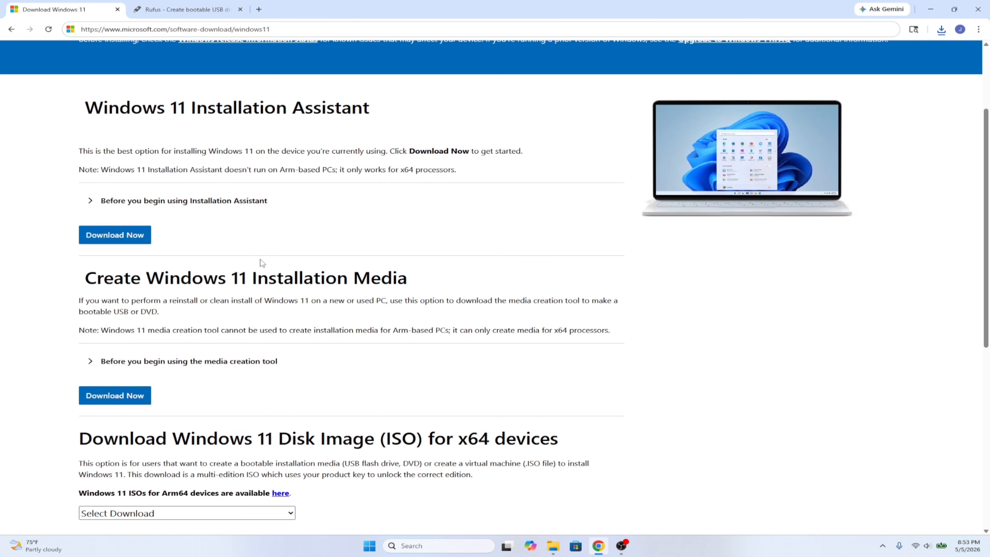
pyautogui.scroll(-2, 263, 263)
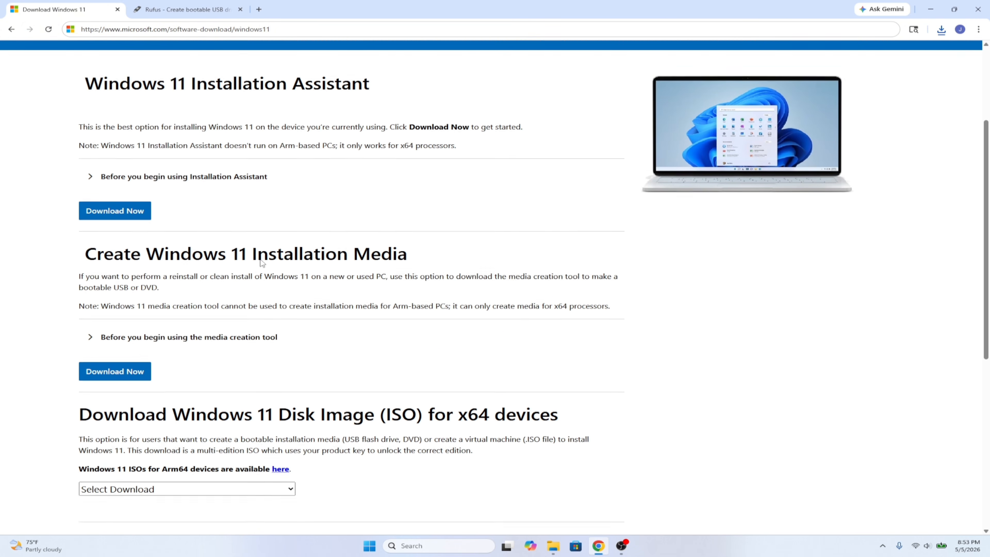
pyautogui.scroll(-2, 262, 264)
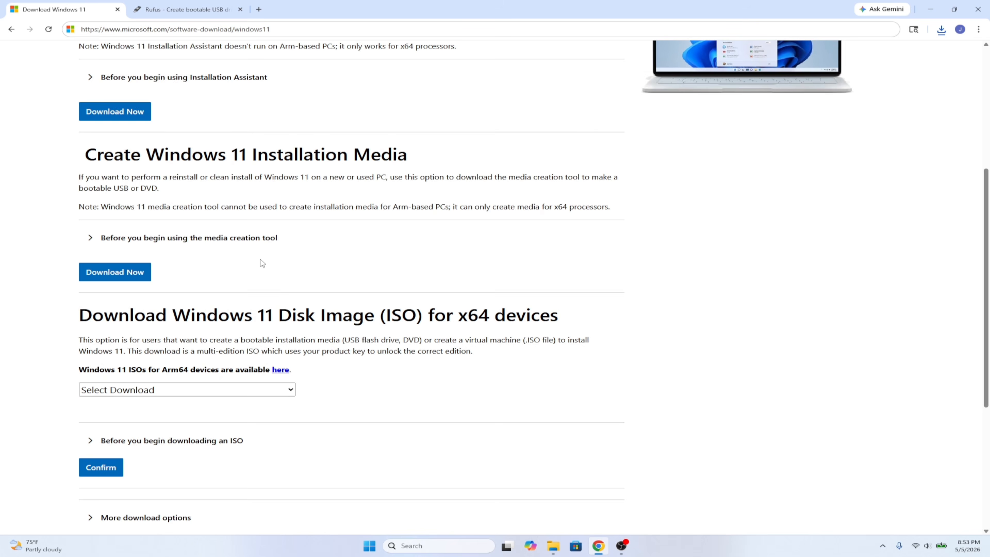
pyautogui.scroll(-4, 262, 264)
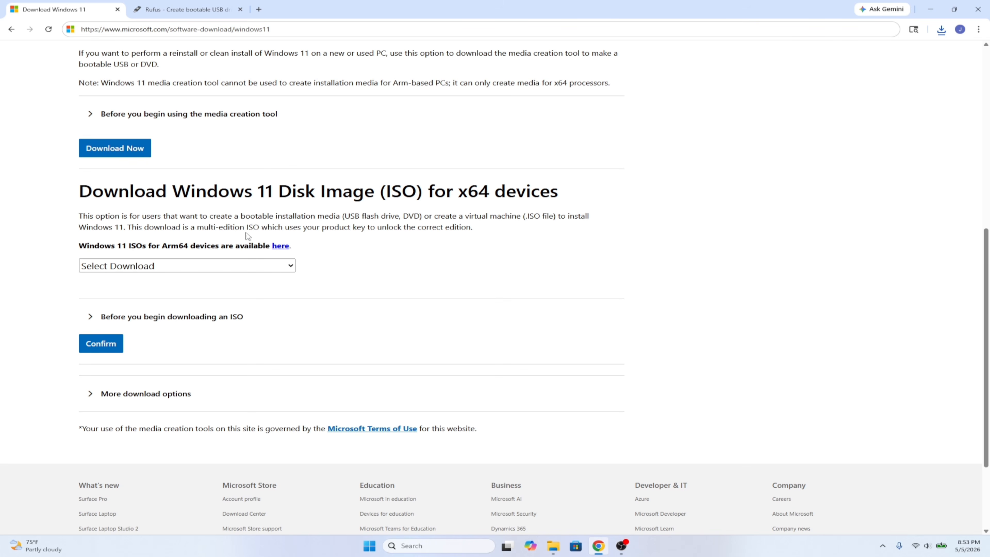
pyautogui.moveTo(80, 190); pyautogui.dragTo(577, 193)
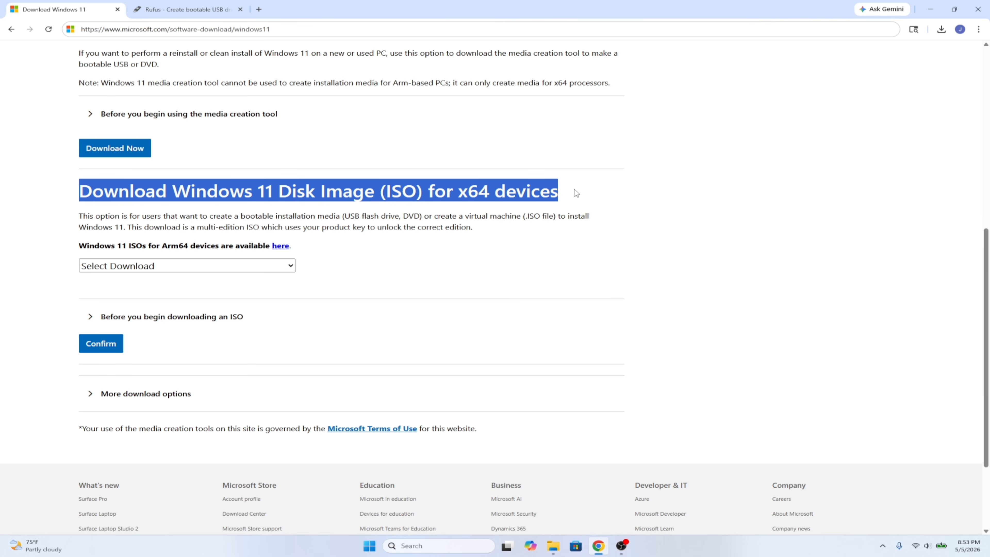
pyautogui.click(409, 181)
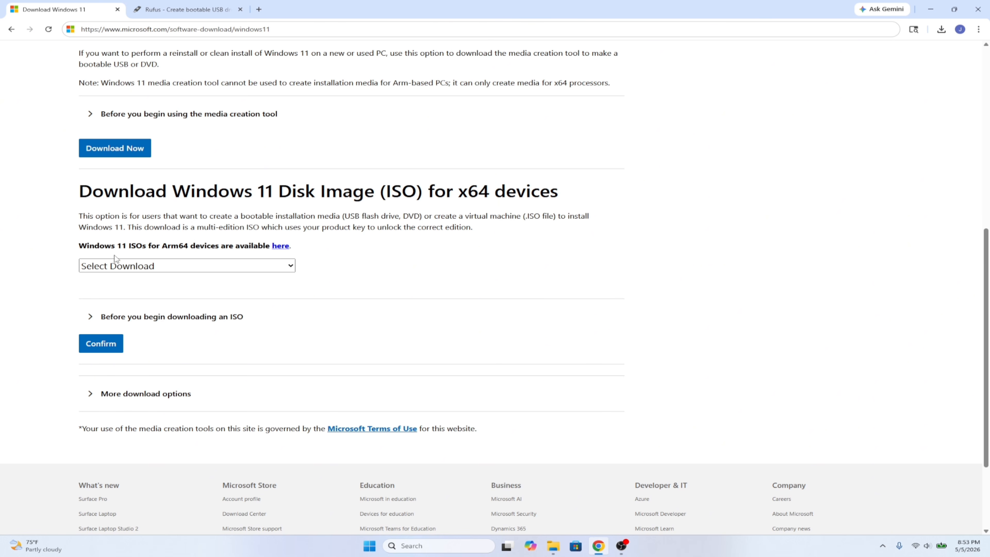
pyautogui.click(120, 267)
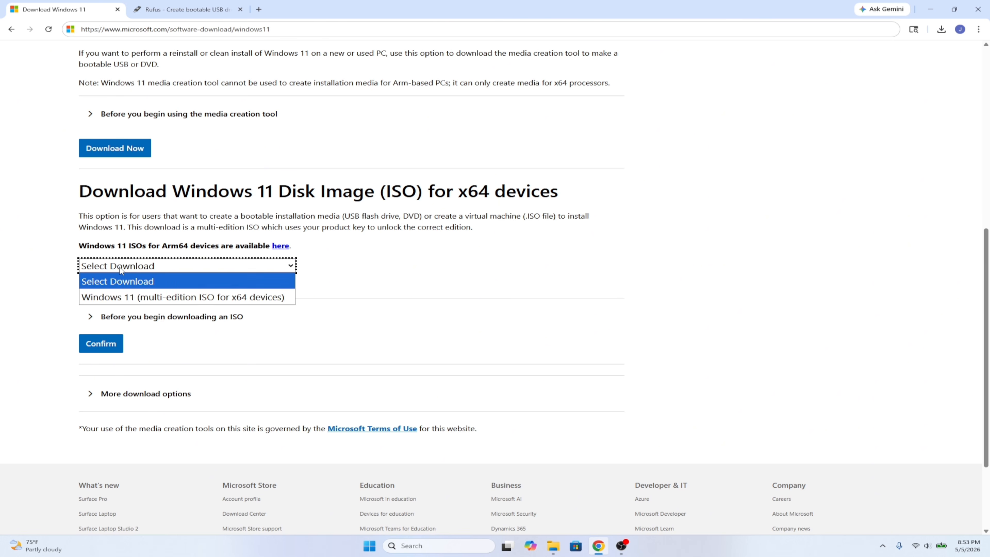
pyautogui.click(120, 297)
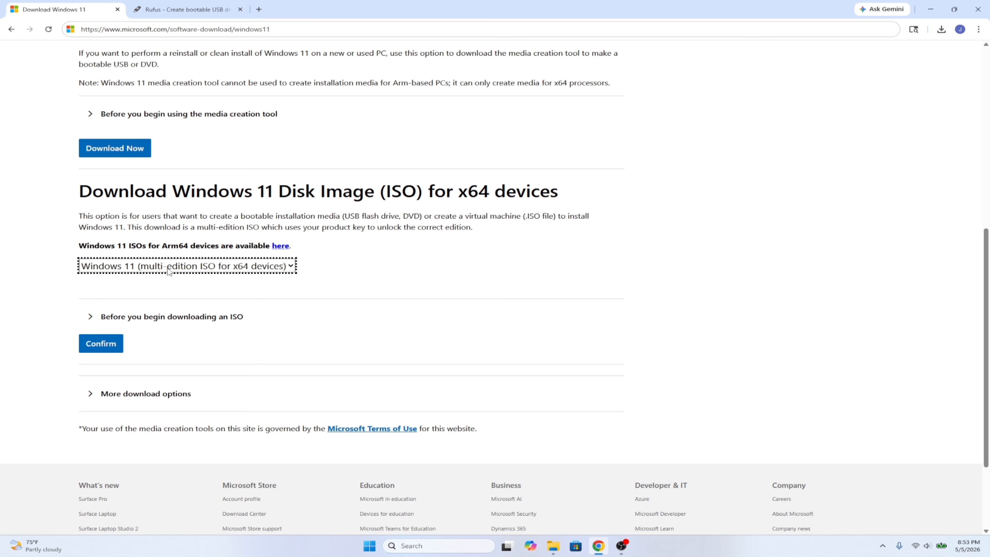
pyautogui.click(100, 343)
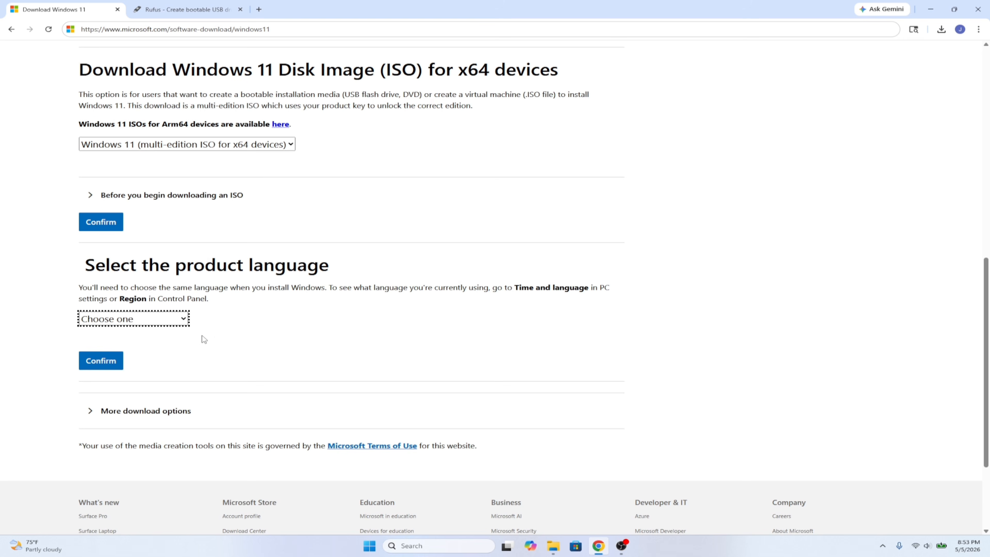
# Confirm English (United States) as the product language and start the 64-bit Windows 11 ISO download
pyautogui.click(186, 319)
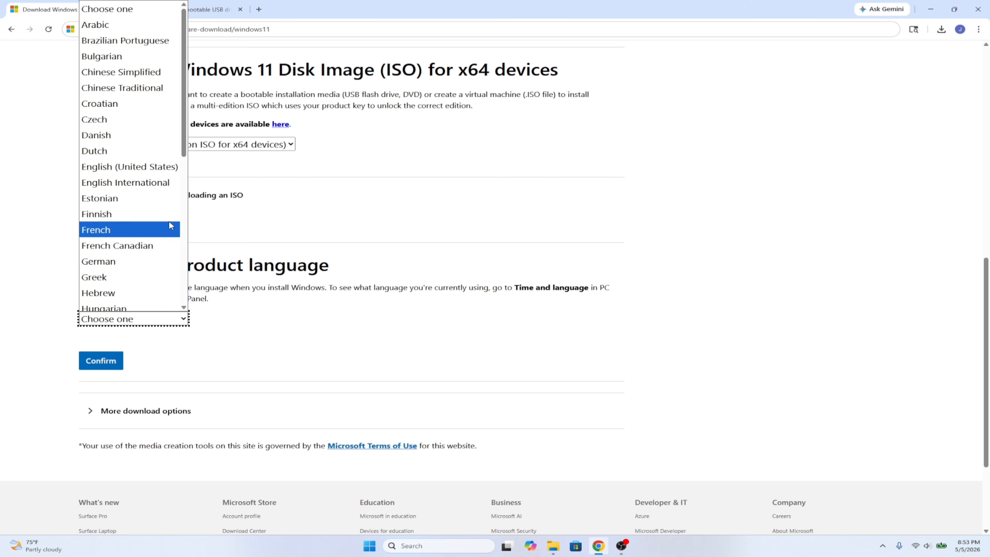
pyautogui.click(141, 167)
pyautogui.click(109, 363)
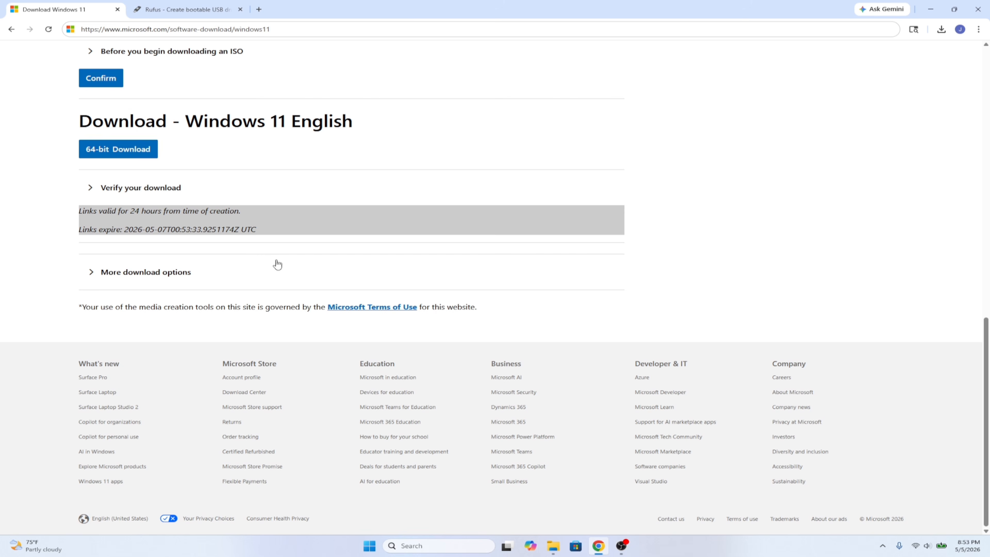
pyautogui.click(123, 152)
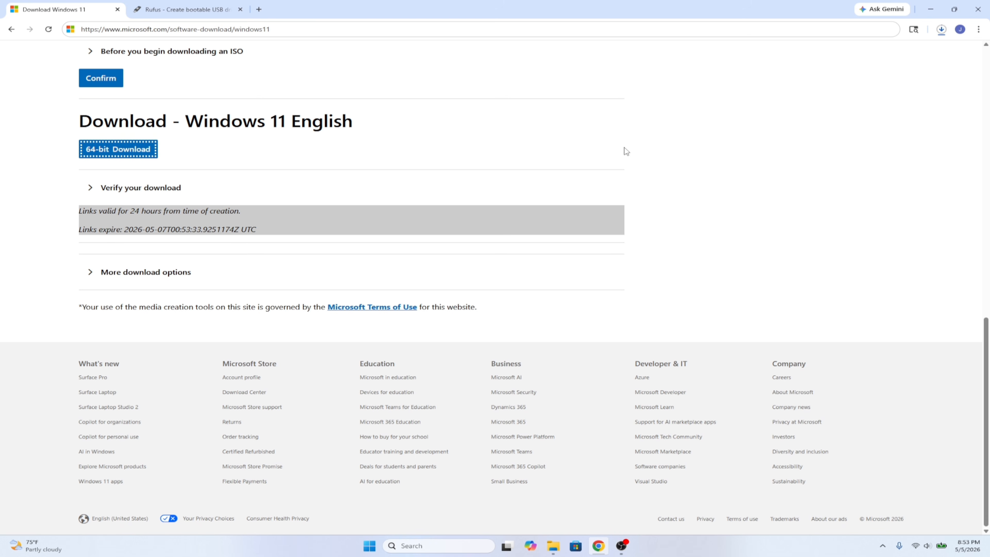
# Minimize the browser and move the Windows 11 ISO and rufus-4.14 files together to an open area of the desktop
pyautogui.scroll(8, 626, 152)
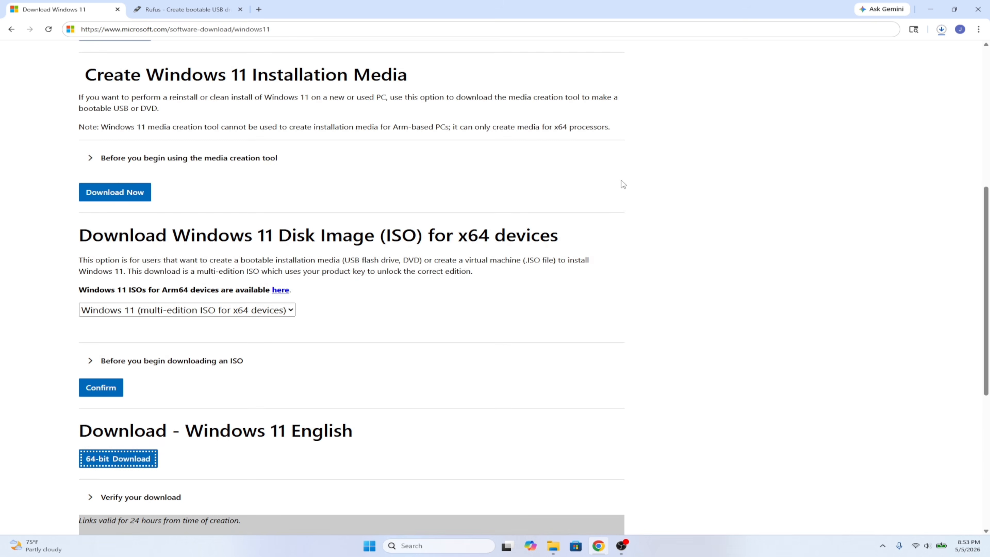
pyautogui.scroll(8, 623, 184)
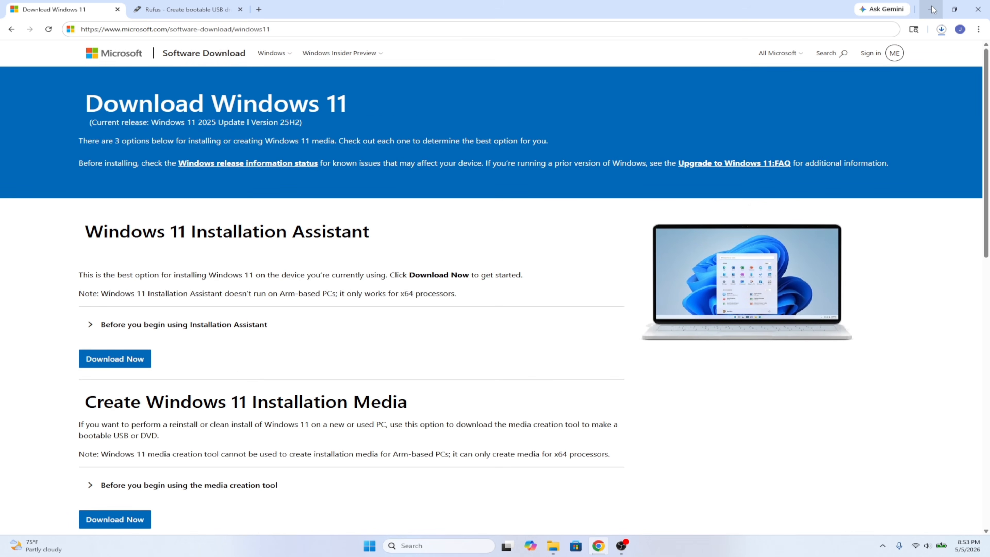
pyautogui.click(932, 10)
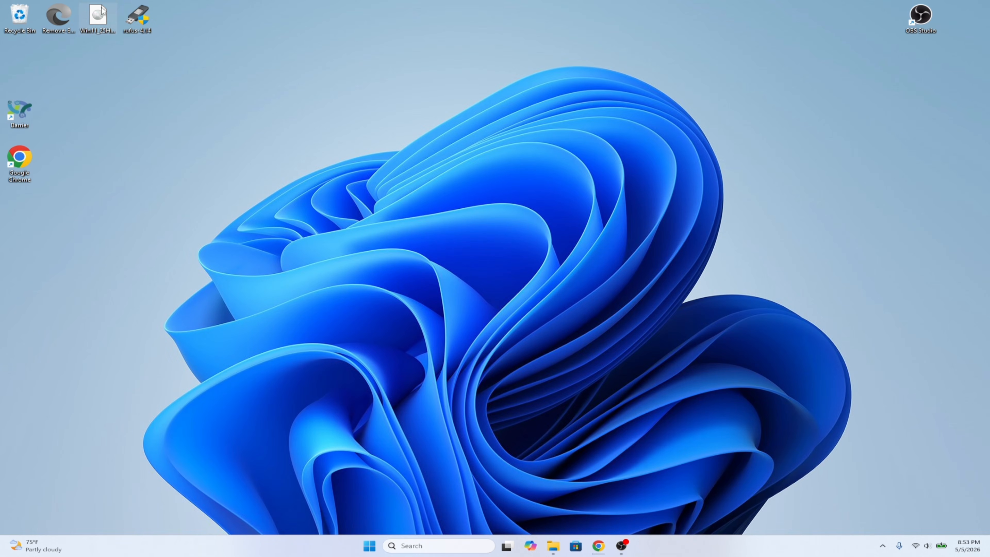
pyautogui.moveTo(142, 34); pyautogui.dragTo(345, 220)
pyautogui.click(325, 255)
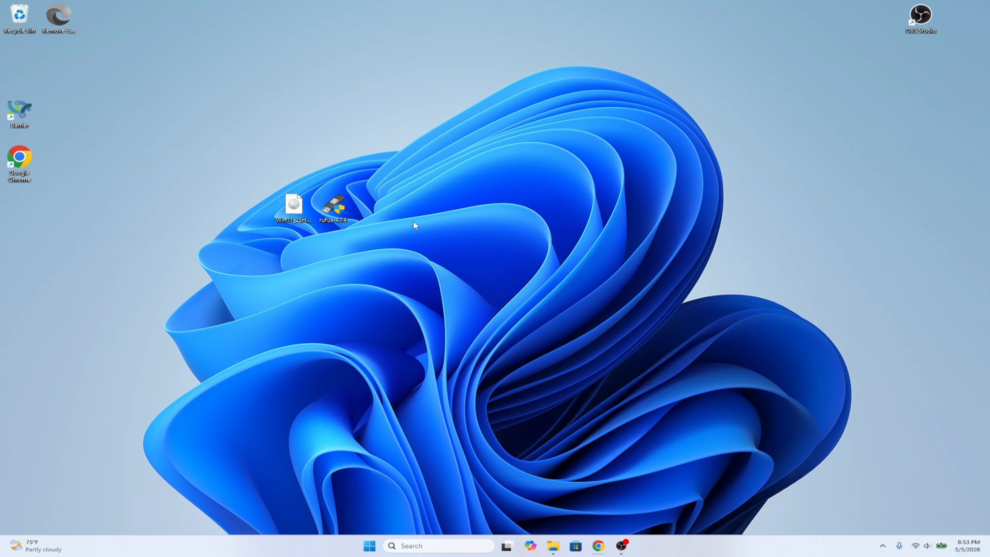
# Launch rufus-4.14 from the desktop and keep Sandisk (D:) [64 GB] as the target device
pyautogui.doubleClick(332, 204)
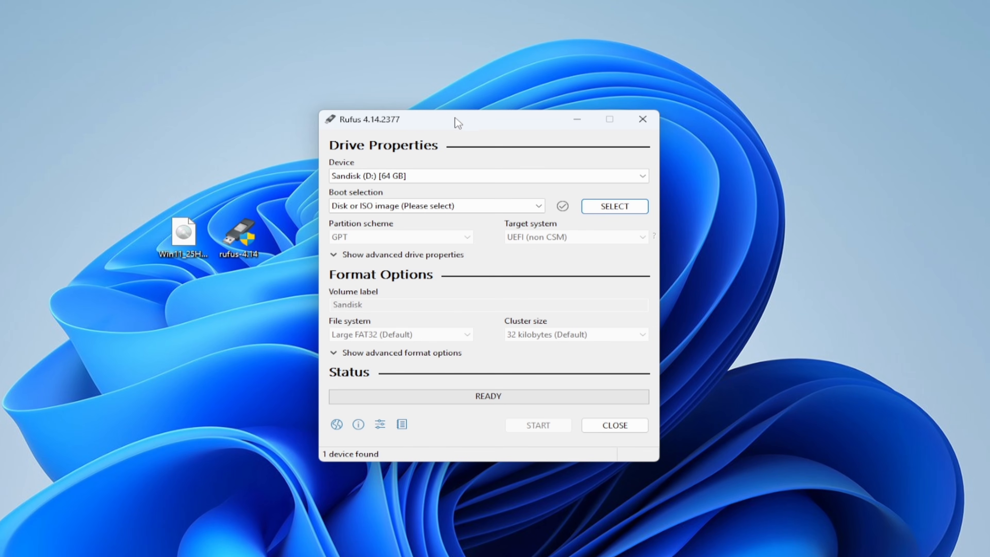
pyautogui.moveTo(455, 118); pyautogui.dragTo(403, 132)
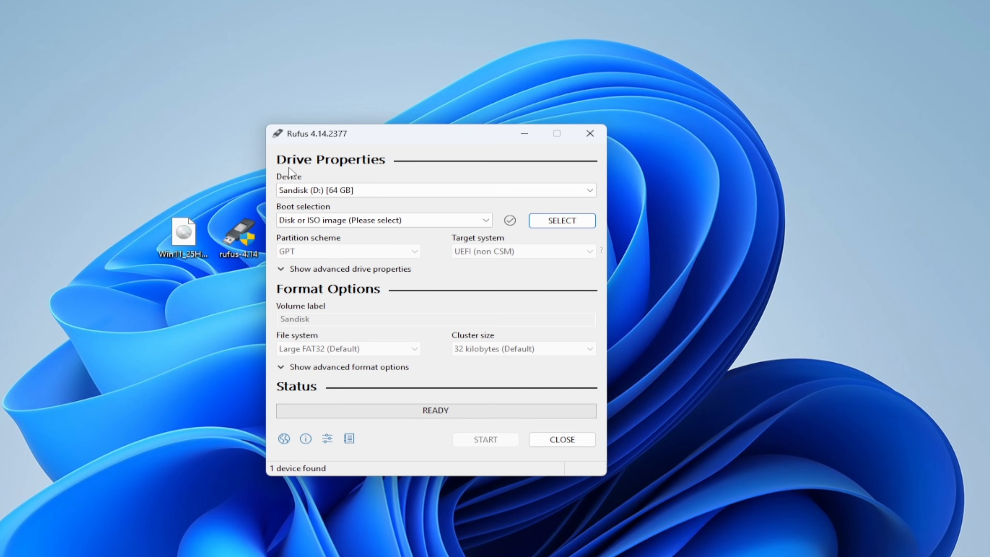
pyautogui.click(297, 190)
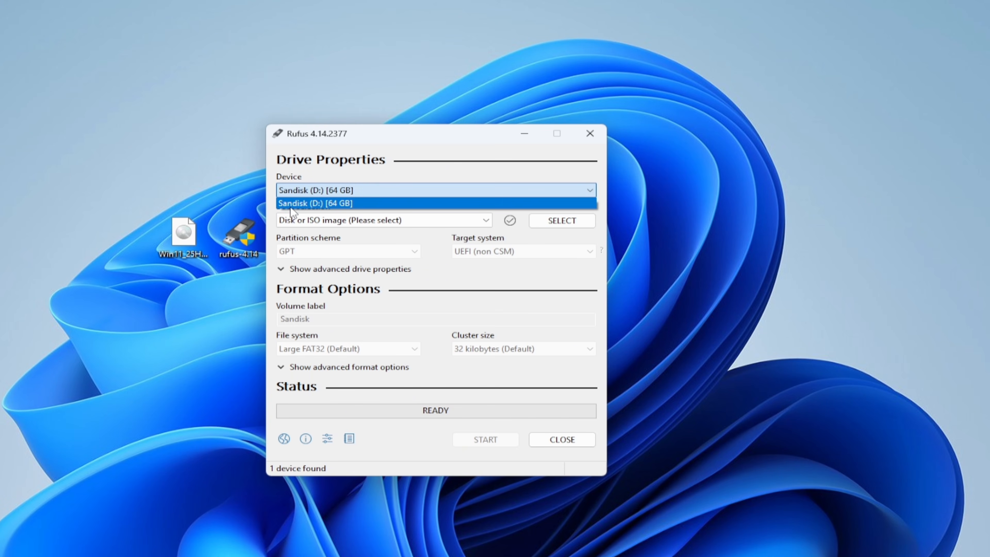
pyautogui.click(370, 169)
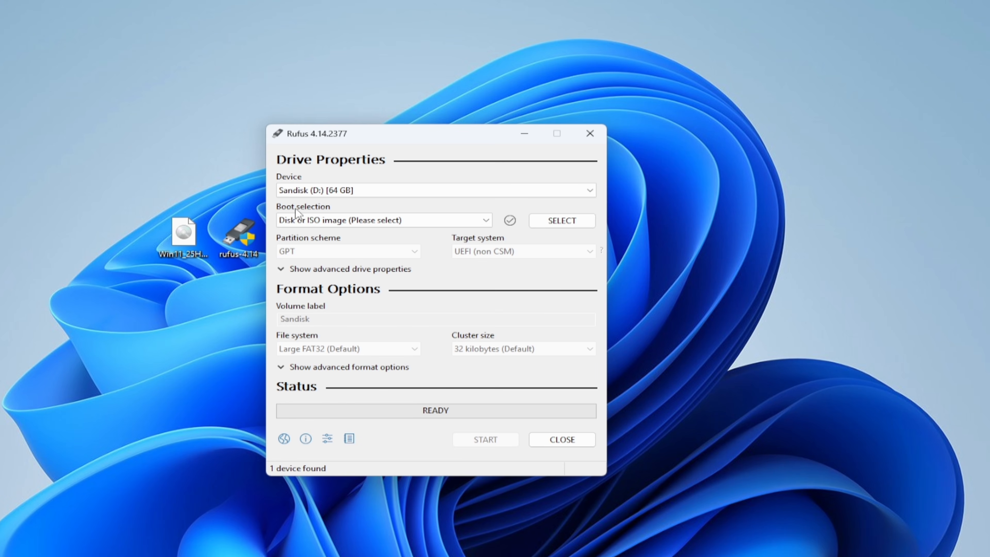
# Set the boot selection to Disk or ISO image and load Win11_25H2_English_x64_v2 from the Desktop folder
pyautogui.click(485, 221)
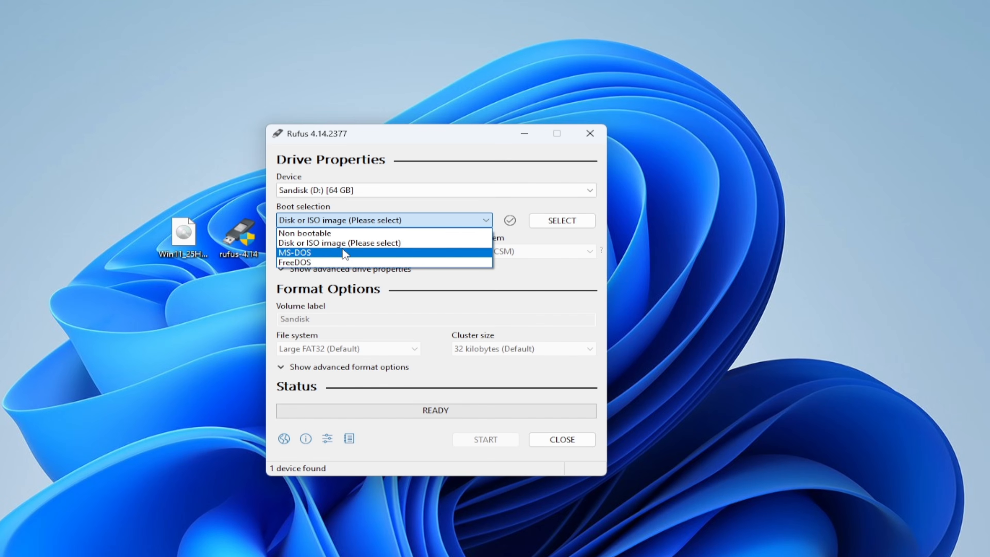
pyautogui.click(362, 243)
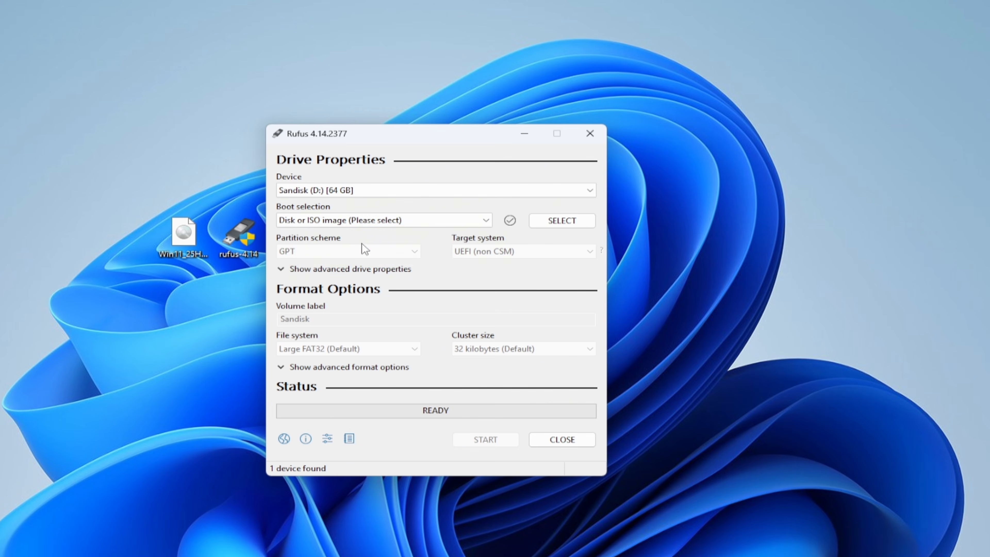
pyautogui.click(546, 221)
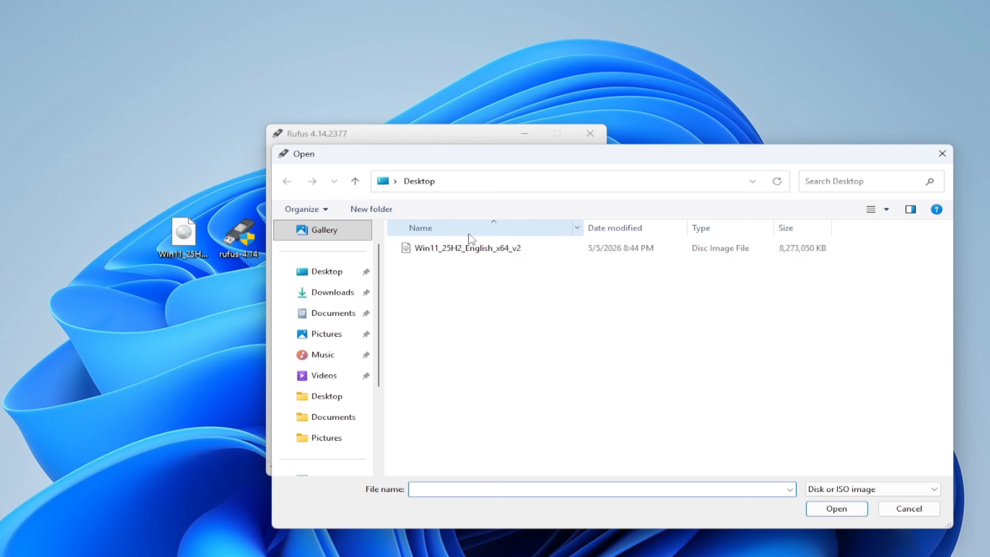
pyautogui.click(457, 248)
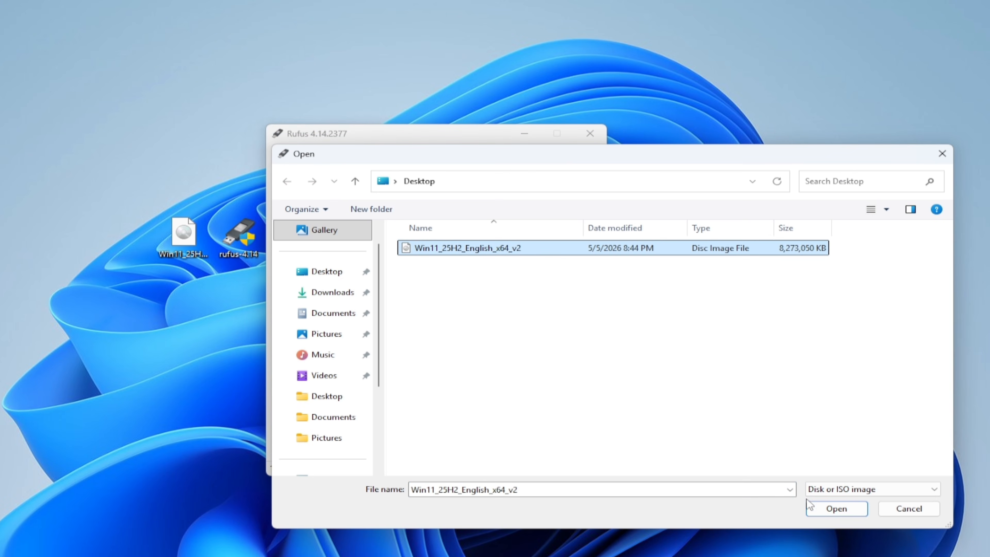
pyautogui.click(810, 506)
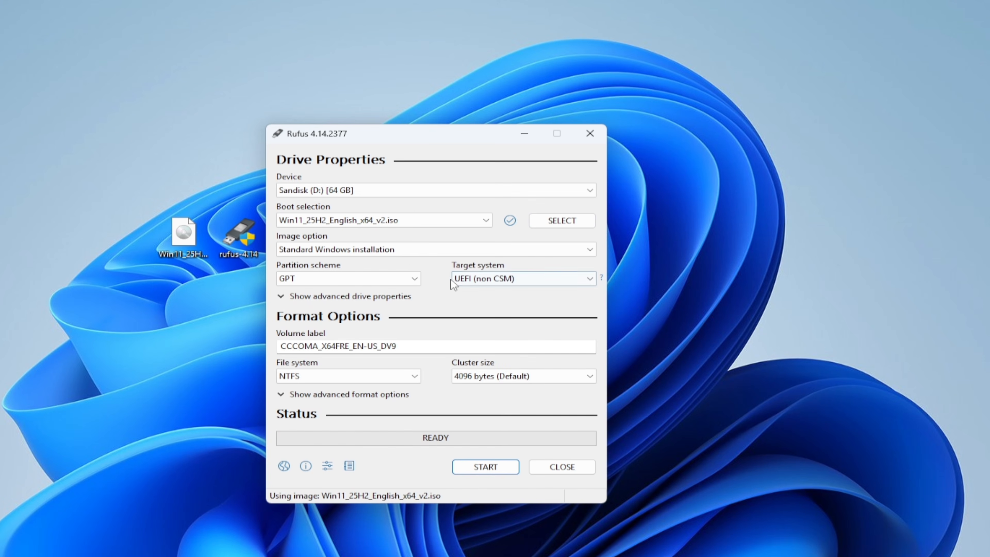
# Check the image and partition scheme choices, keeping Standard Windows installation and GPT
pyautogui.click(351, 248)
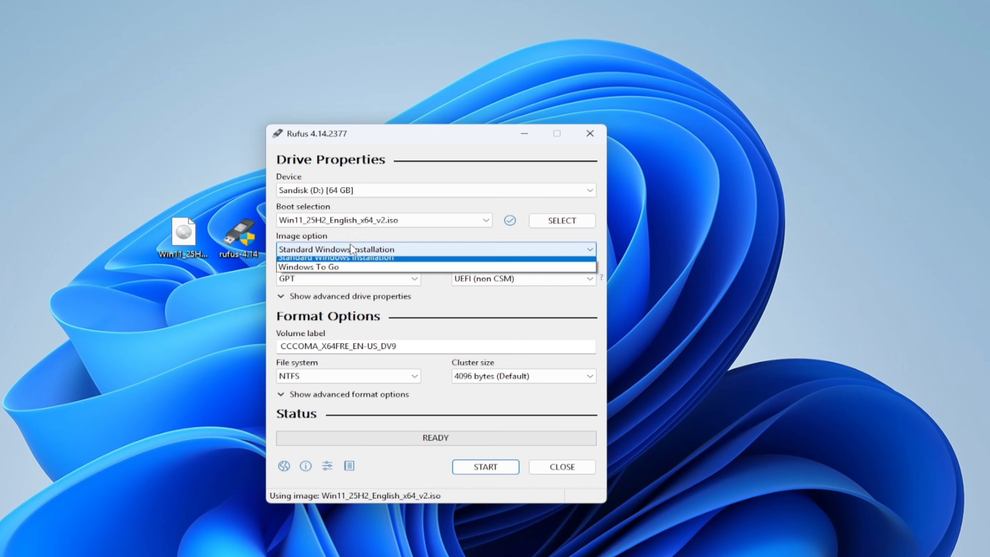
pyautogui.click(351, 243)
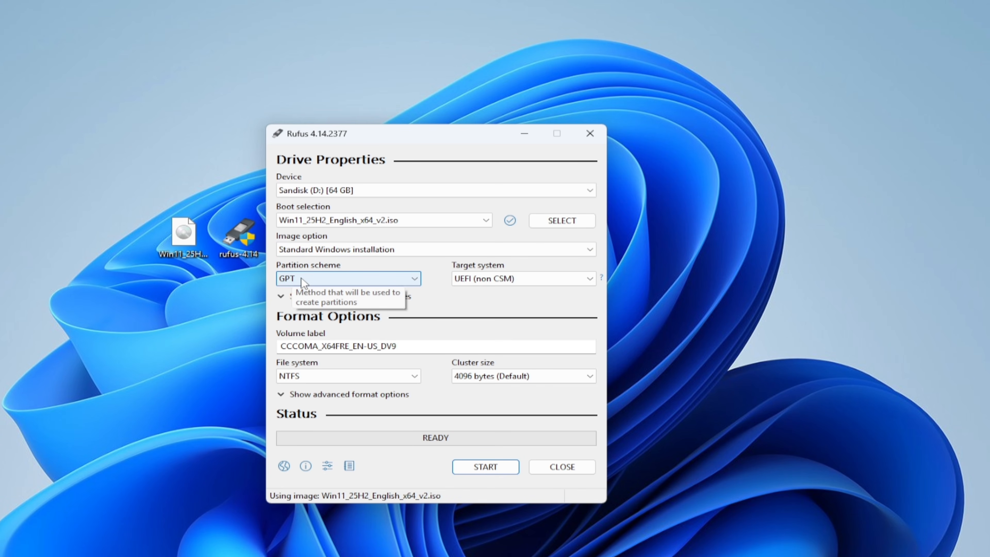
pyautogui.click(405, 280)
pyautogui.click(301, 301)
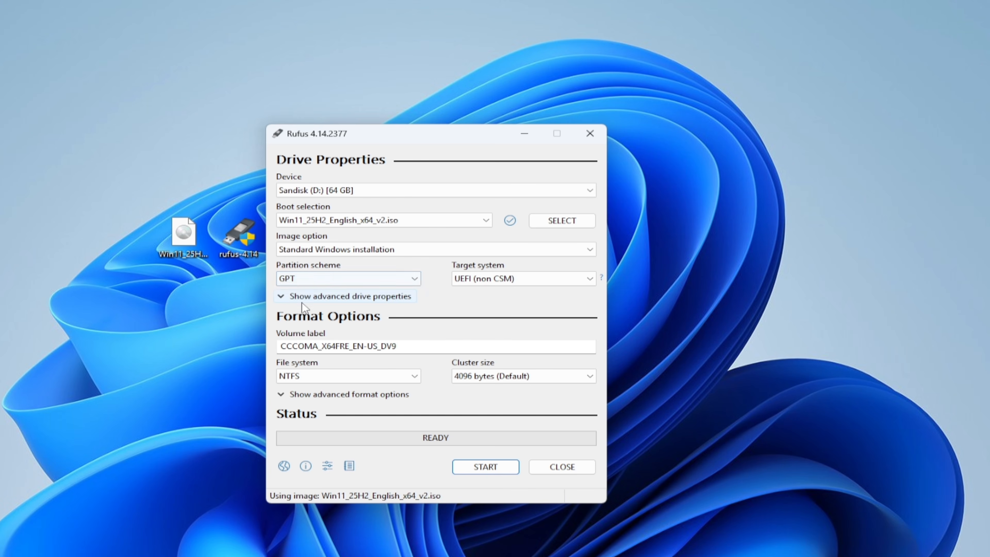
pyautogui.click(305, 277)
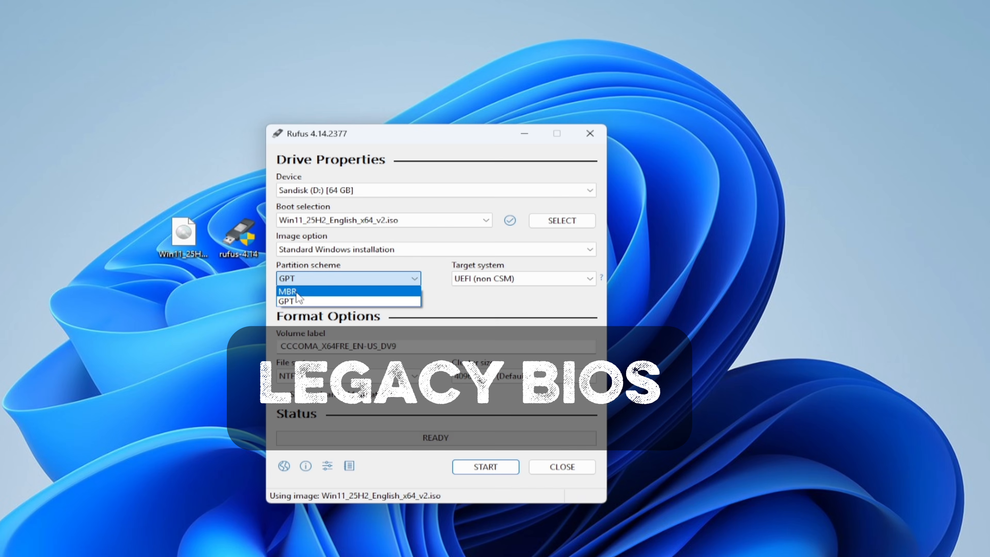
pyautogui.click(372, 260)
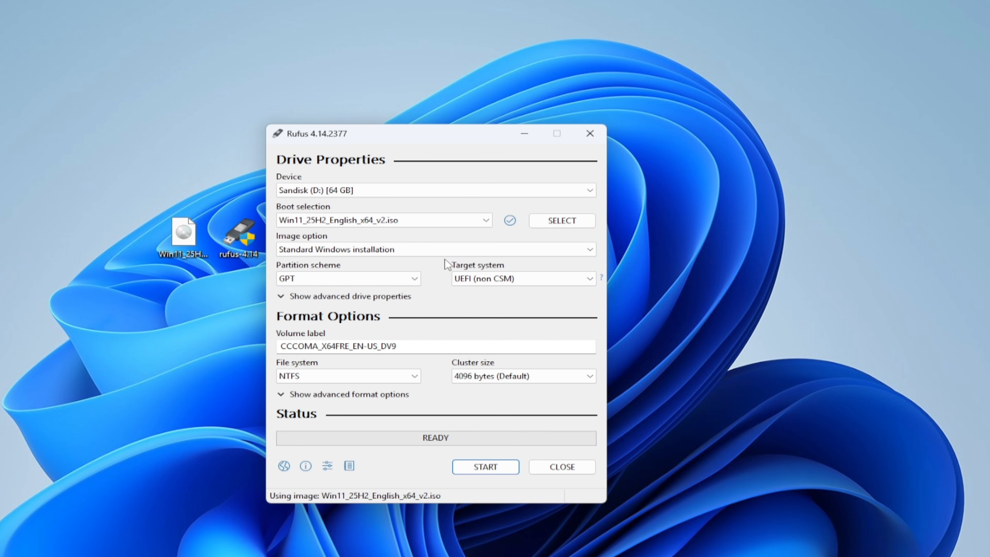
# Keep UEFI (non CSM) as the target system and expand the advanced drive properties
pyautogui.click(514, 279)
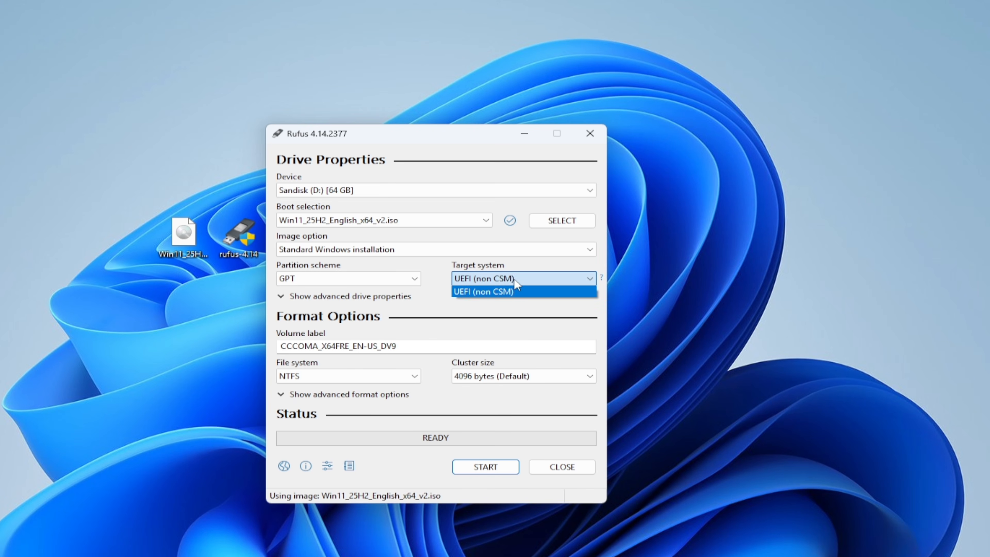
pyautogui.click(514, 280)
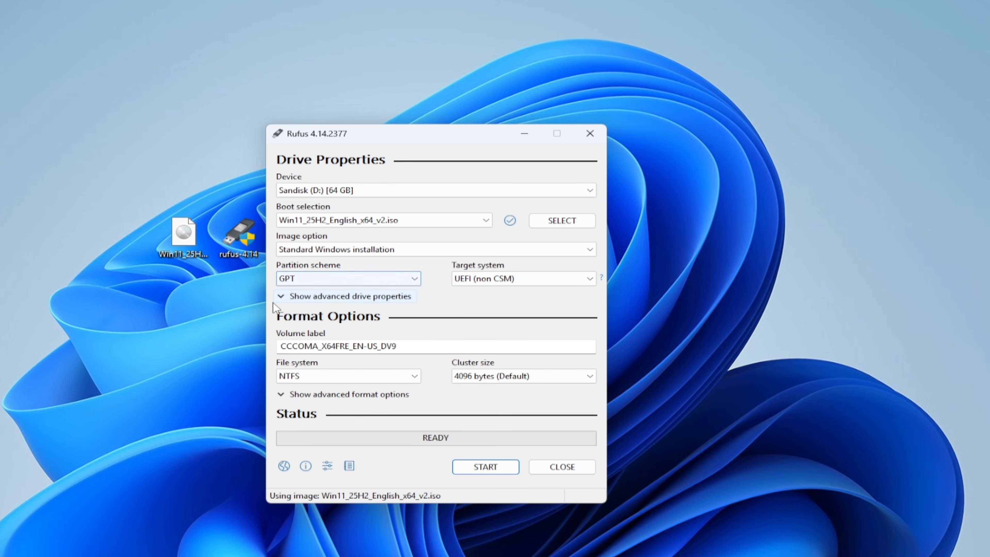
pyautogui.click(373, 297)
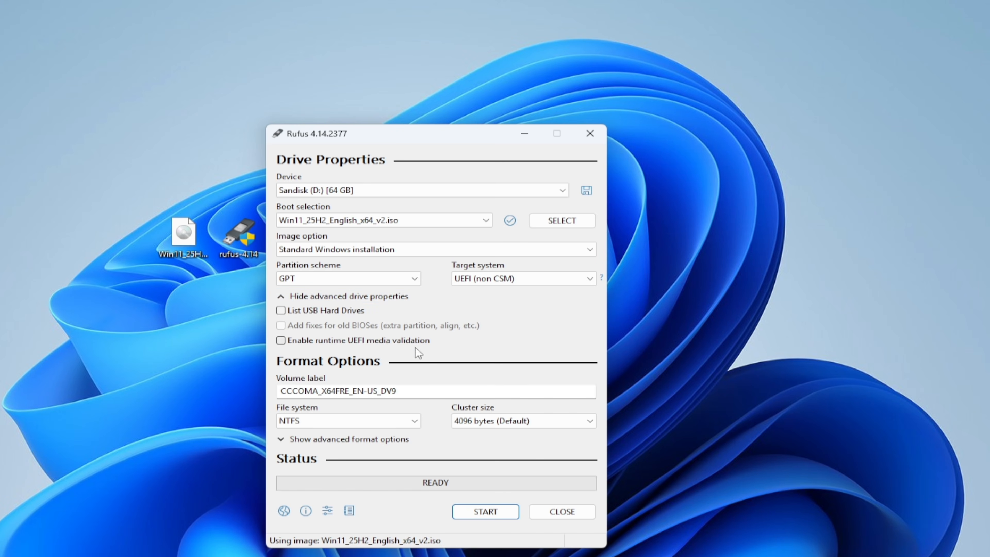
# Set the volume label to "Windows 11 INstaller" and start creating the bootable drive
pyautogui.moveTo(405, 391); pyautogui.dragTo(272, 395)
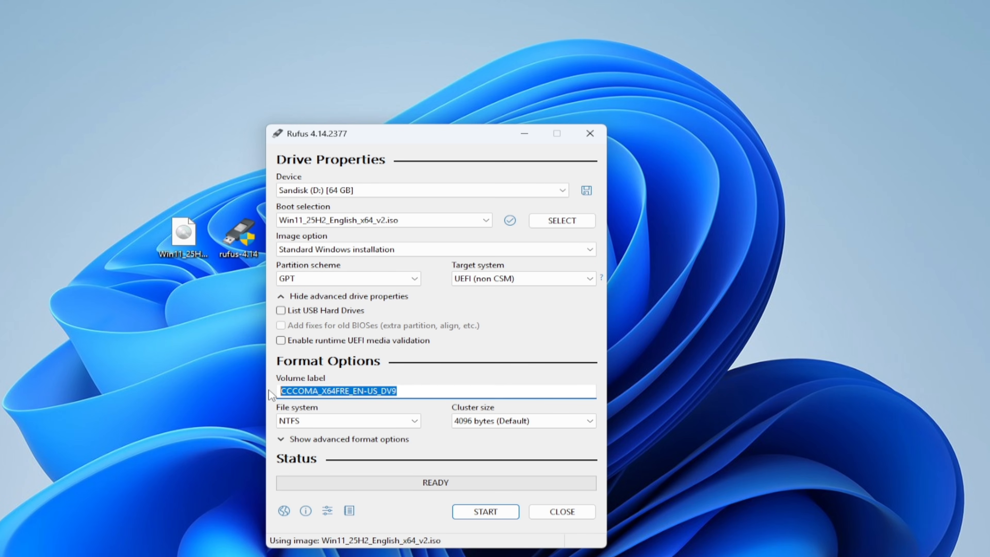
pyautogui.write('W')
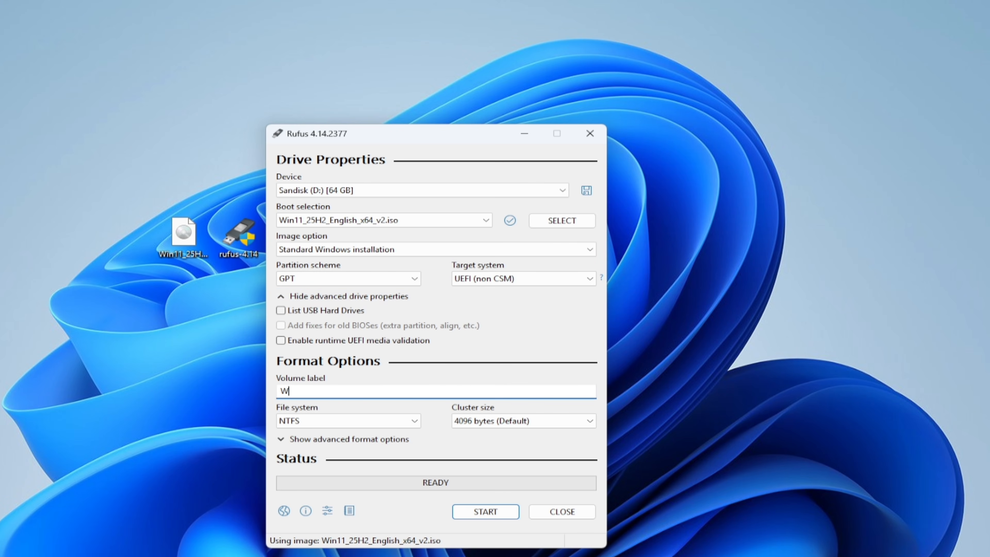
pyautogui.write('indows 11 INstaller')
pyautogui.click(467, 511)
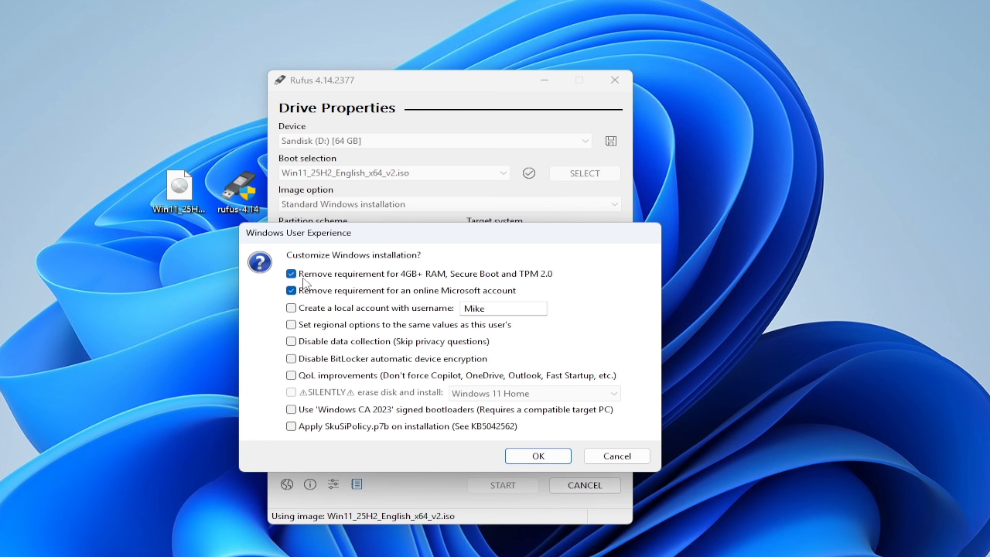
# Keep the 4GB+ RAM, Secure Boot, TPM 2.0 and online Microsoft account requirements removed, and enable creating a local account with the prefilled username
pyautogui.moveTo(319, 284)
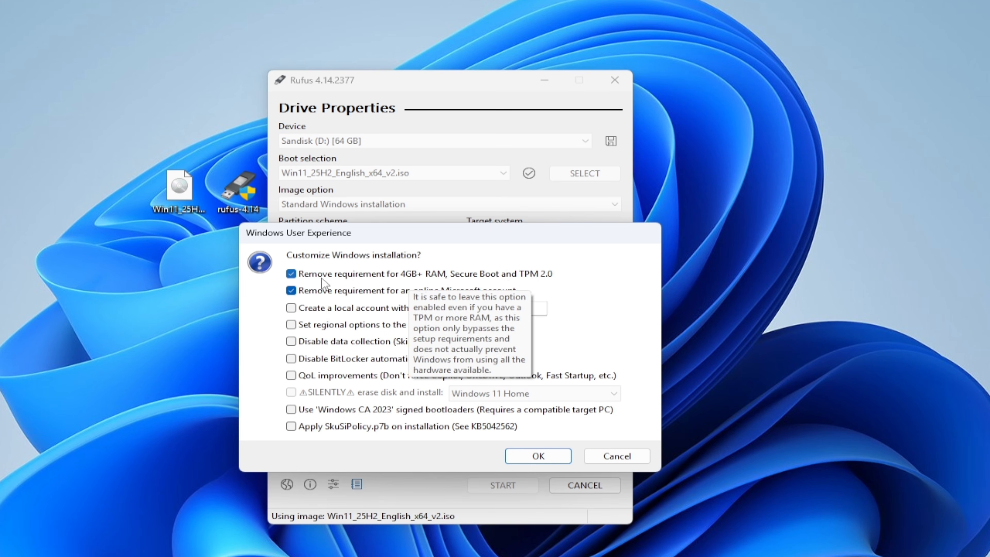
pyautogui.click(291, 275)
pyautogui.click(292, 275)
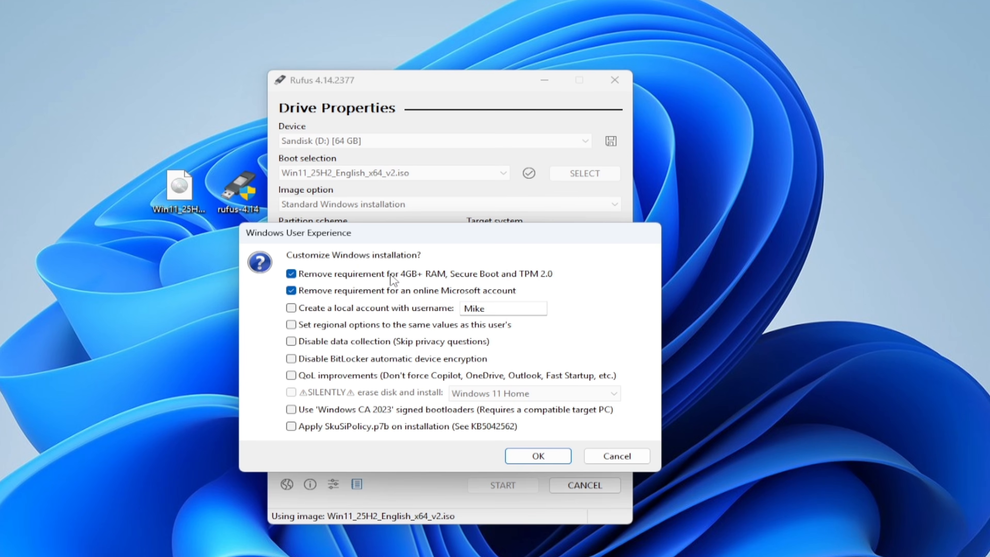
pyautogui.moveTo(384, 297)
pyautogui.click(293, 310)
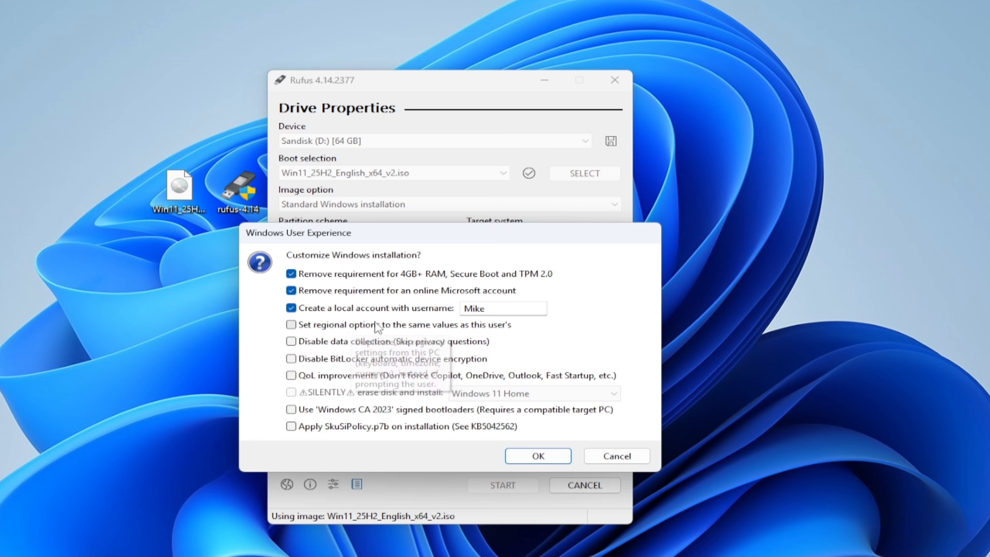
# Enable matching this user's regional options, disabling data collection, disabling BitLocker automatic device encryption, and QoL improvements
pyautogui.click(291, 326)
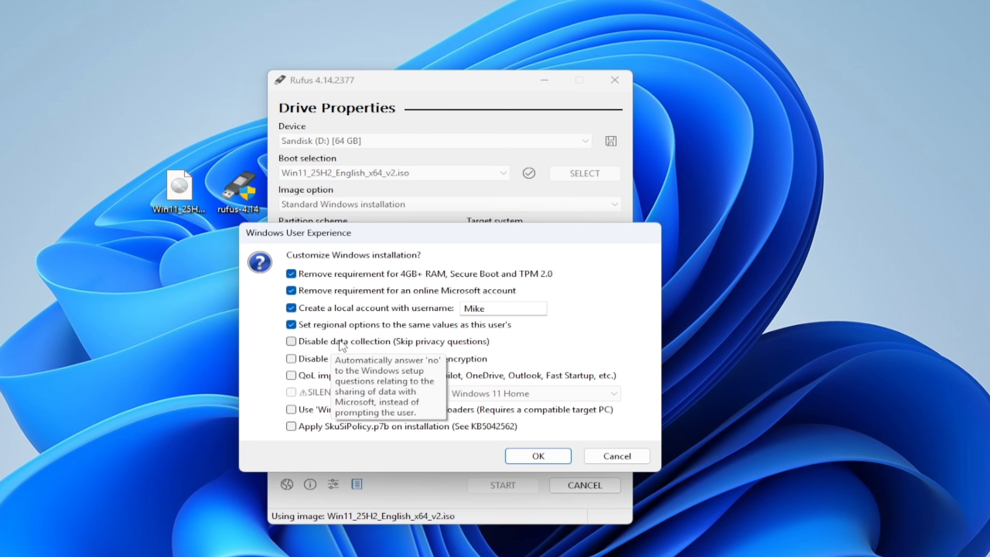
pyautogui.click(291, 341)
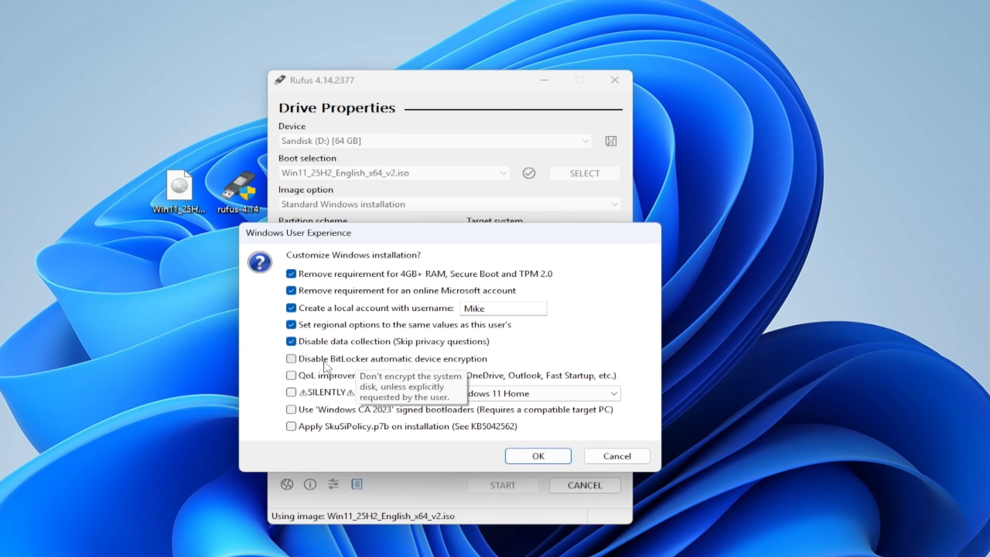
pyautogui.click(298, 357)
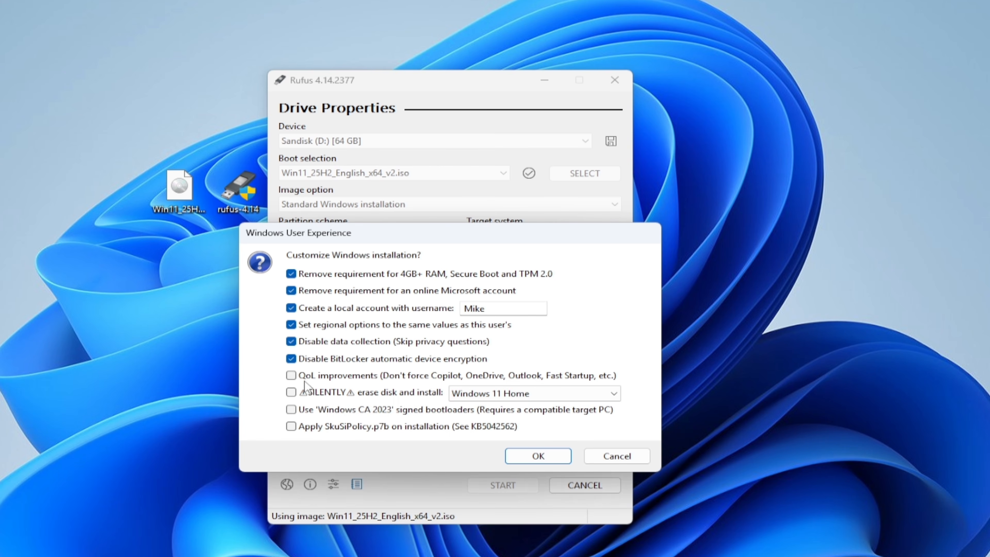
pyautogui.click(290, 376)
# Review the silent erase-and-install option and its list of Windows 11 editions
pyautogui.moveTo(324, 392)
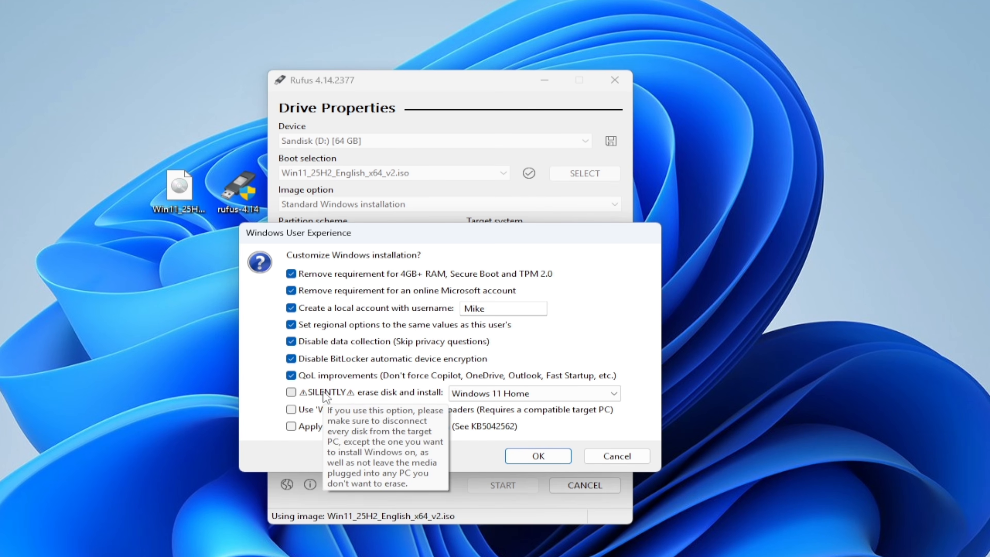
pyautogui.click(468, 394)
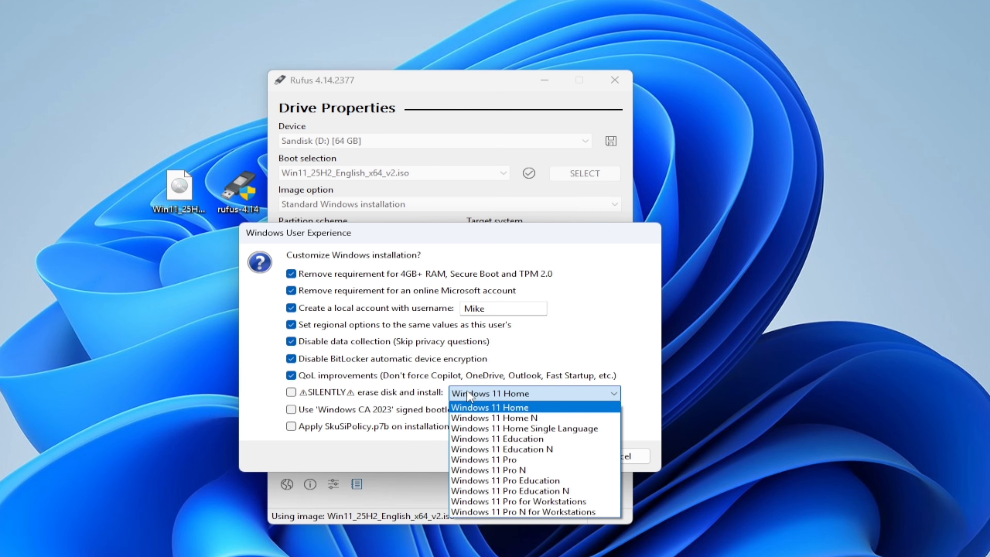
pyautogui.click(470, 395)
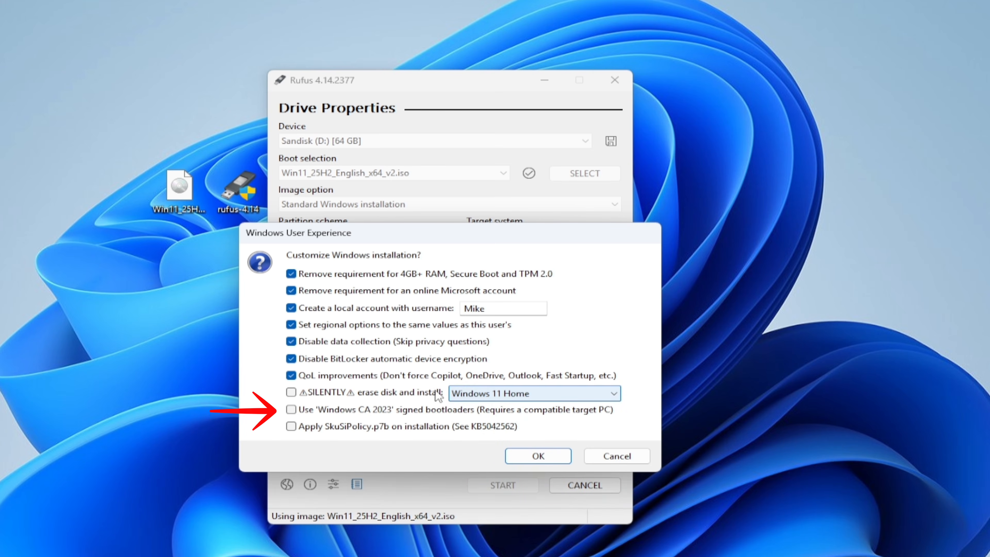
# Try the option to use 'Windows CA 2023' signed bootloaders and clear it again
pyautogui.moveTo(306, 414)
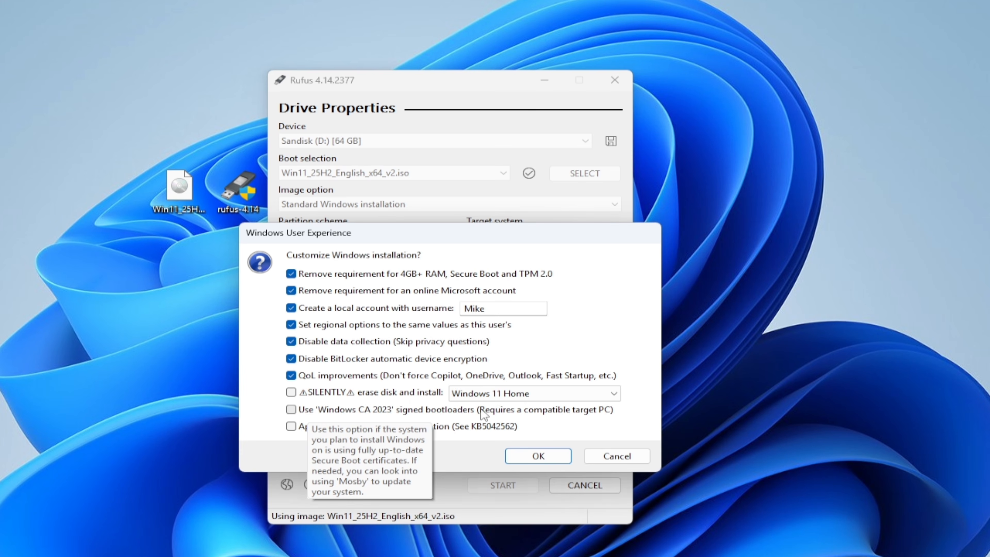
pyautogui.click(291, 410)
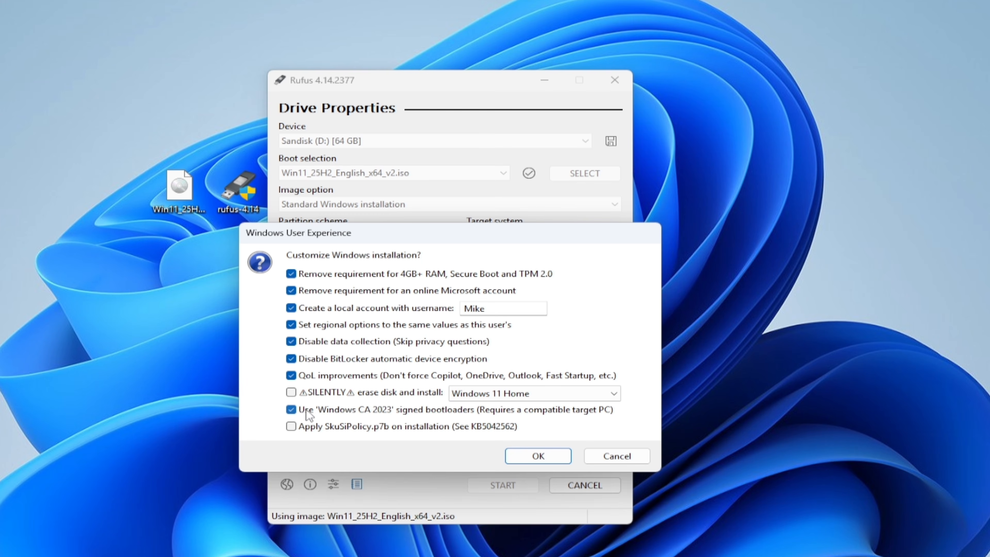
pyautogui.click(292, 411)
pyautogui.moveTo(326, 418)
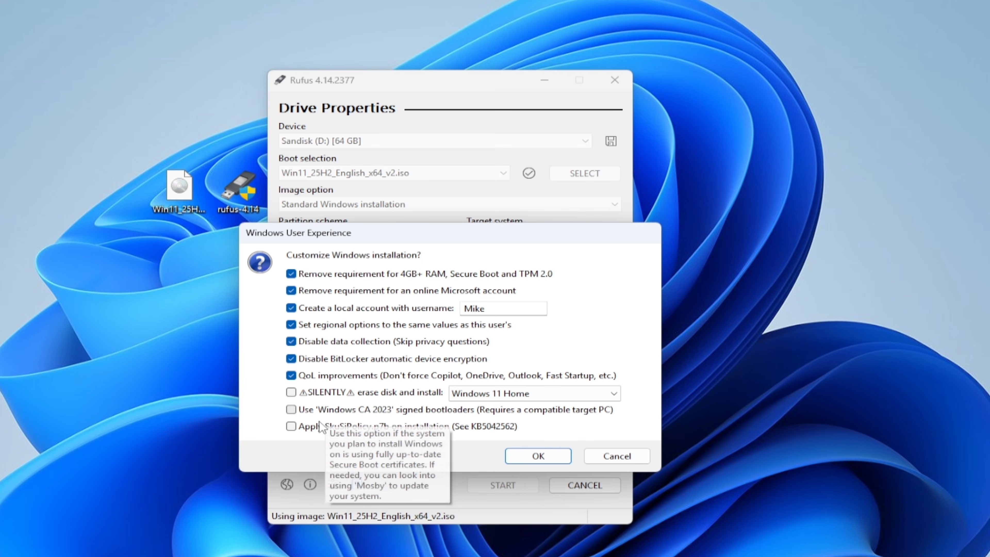
# Check the remaining policy and silent-install options, leave them disabled with Windows 11 Home as the edition, and accept the Windows customizations
pyautogui.moveTo(316, 435)
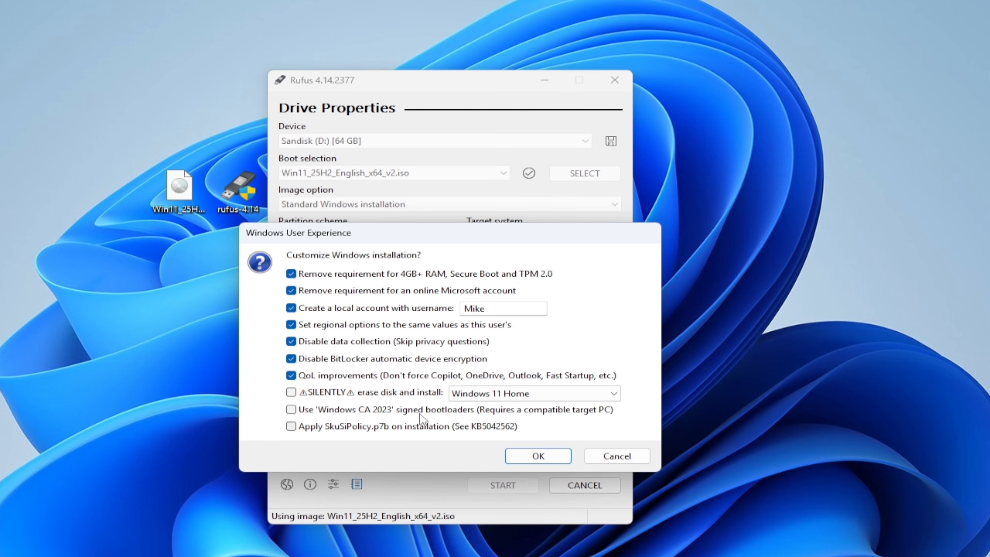
pyautogui.moveTo(345, 398)
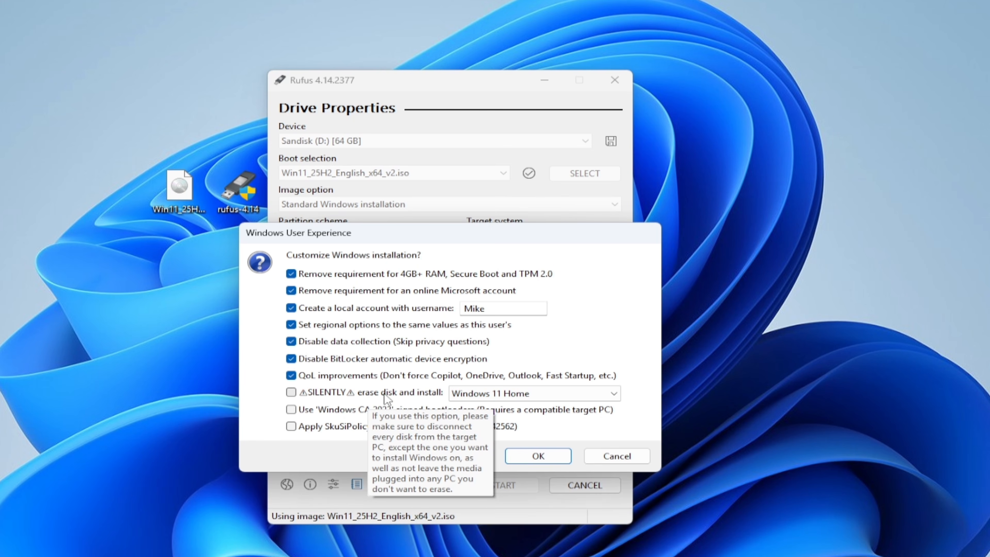
pyautogui.click(613, 394)
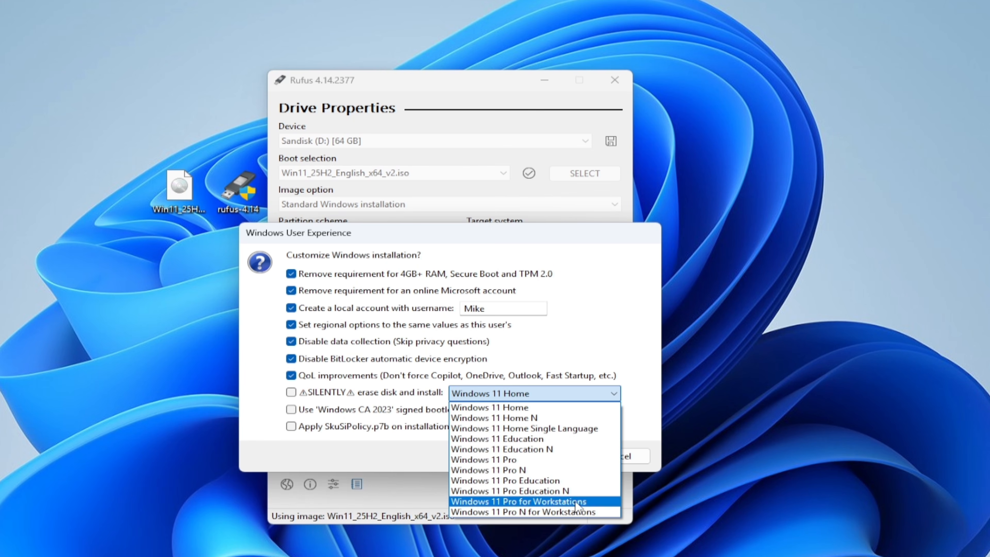
pyautogui.click(559, 393)
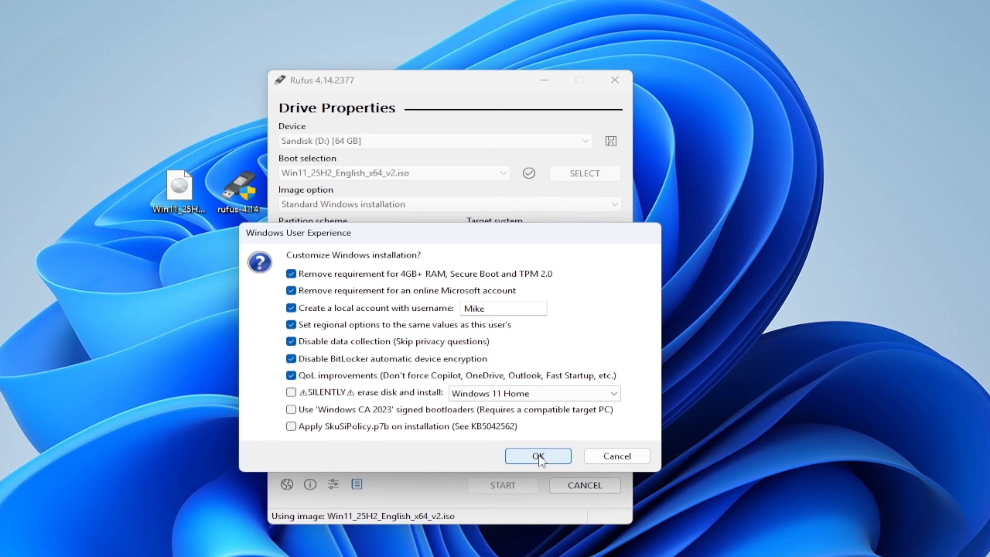
pyautogui.click(547, 453)
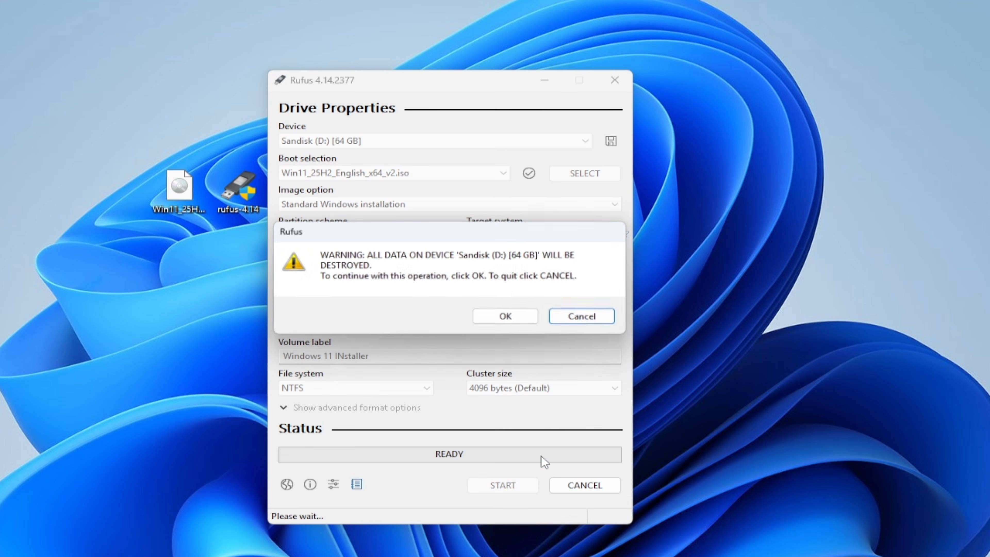